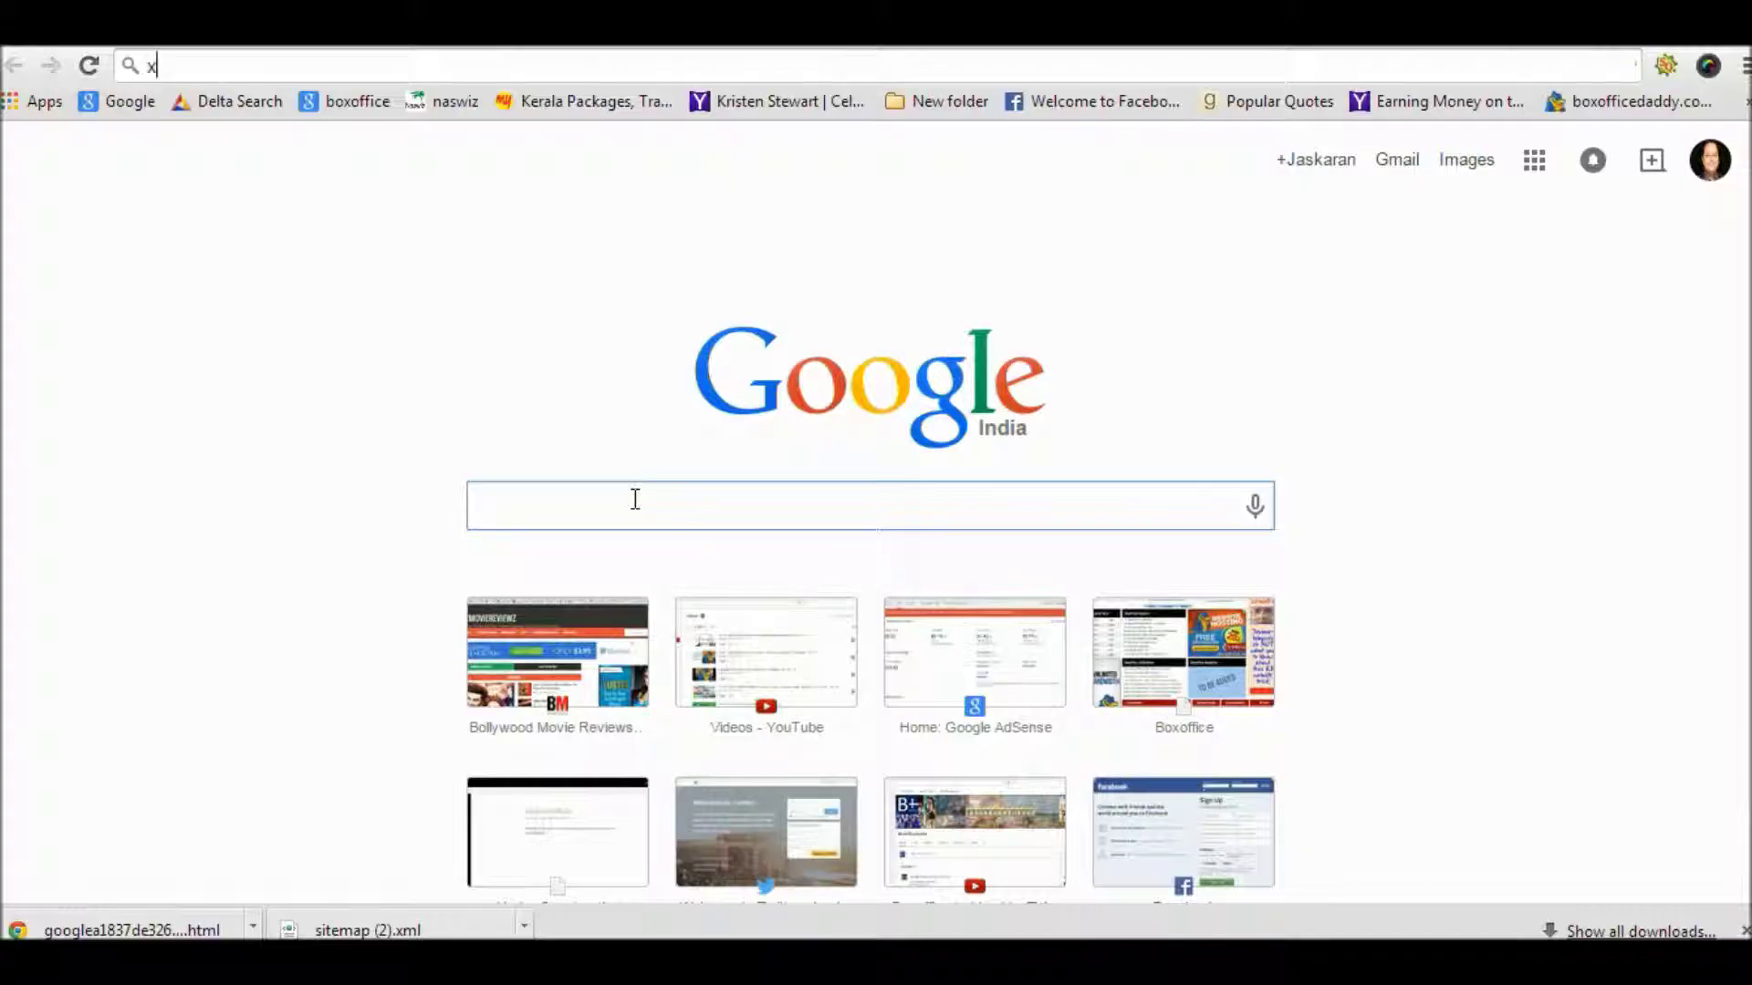
# - Search Google for 'xml sitemap' and open the XML-Sitemaps.com generator result
pyautogui.write('ml')
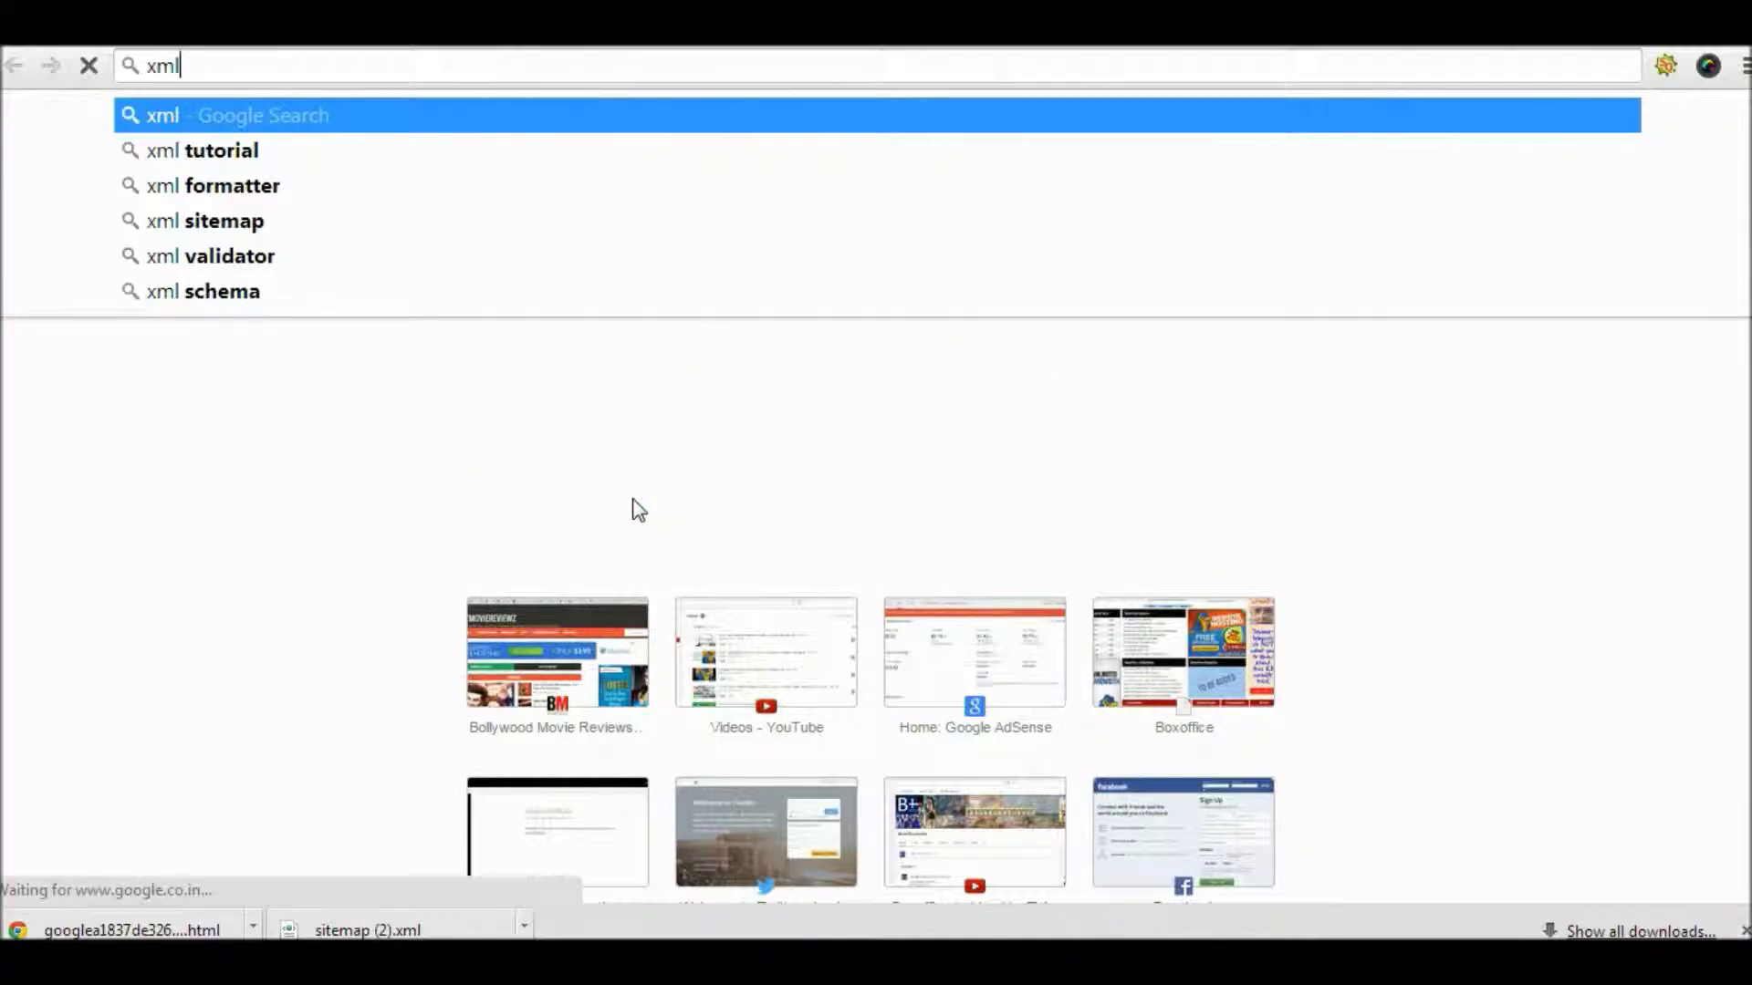
pyautogui.write(' site')
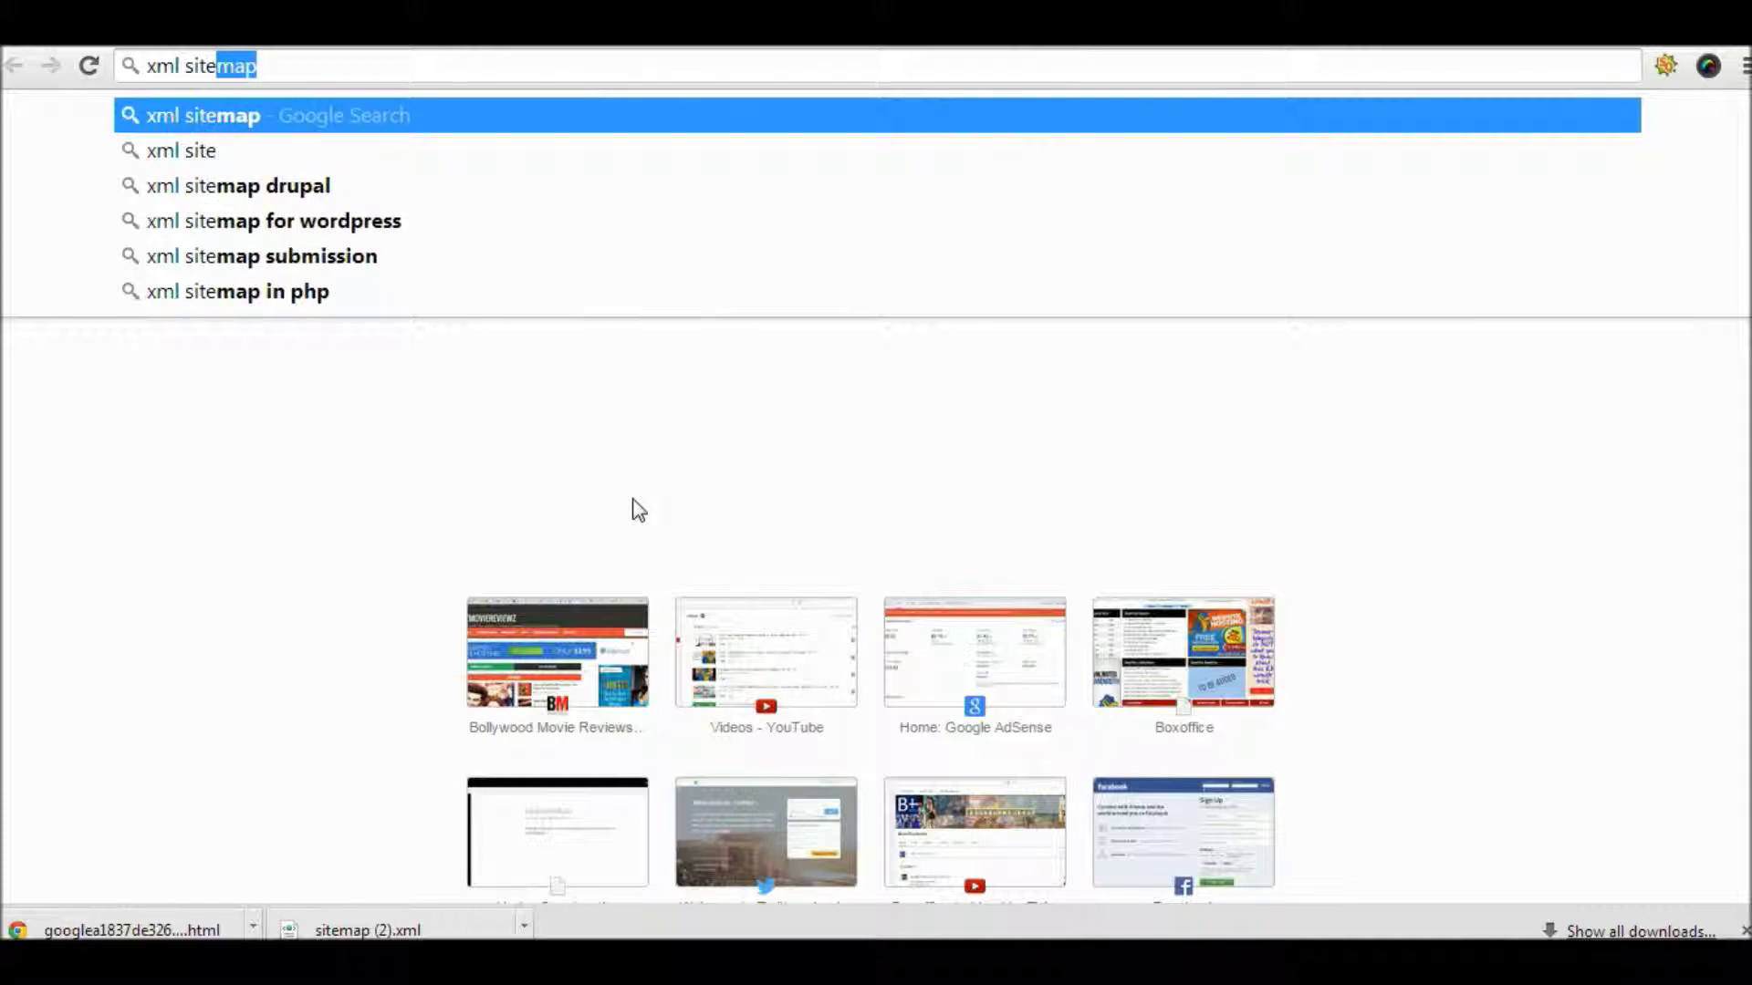
pyautogui.write('map')
pyautogui.press('Return')
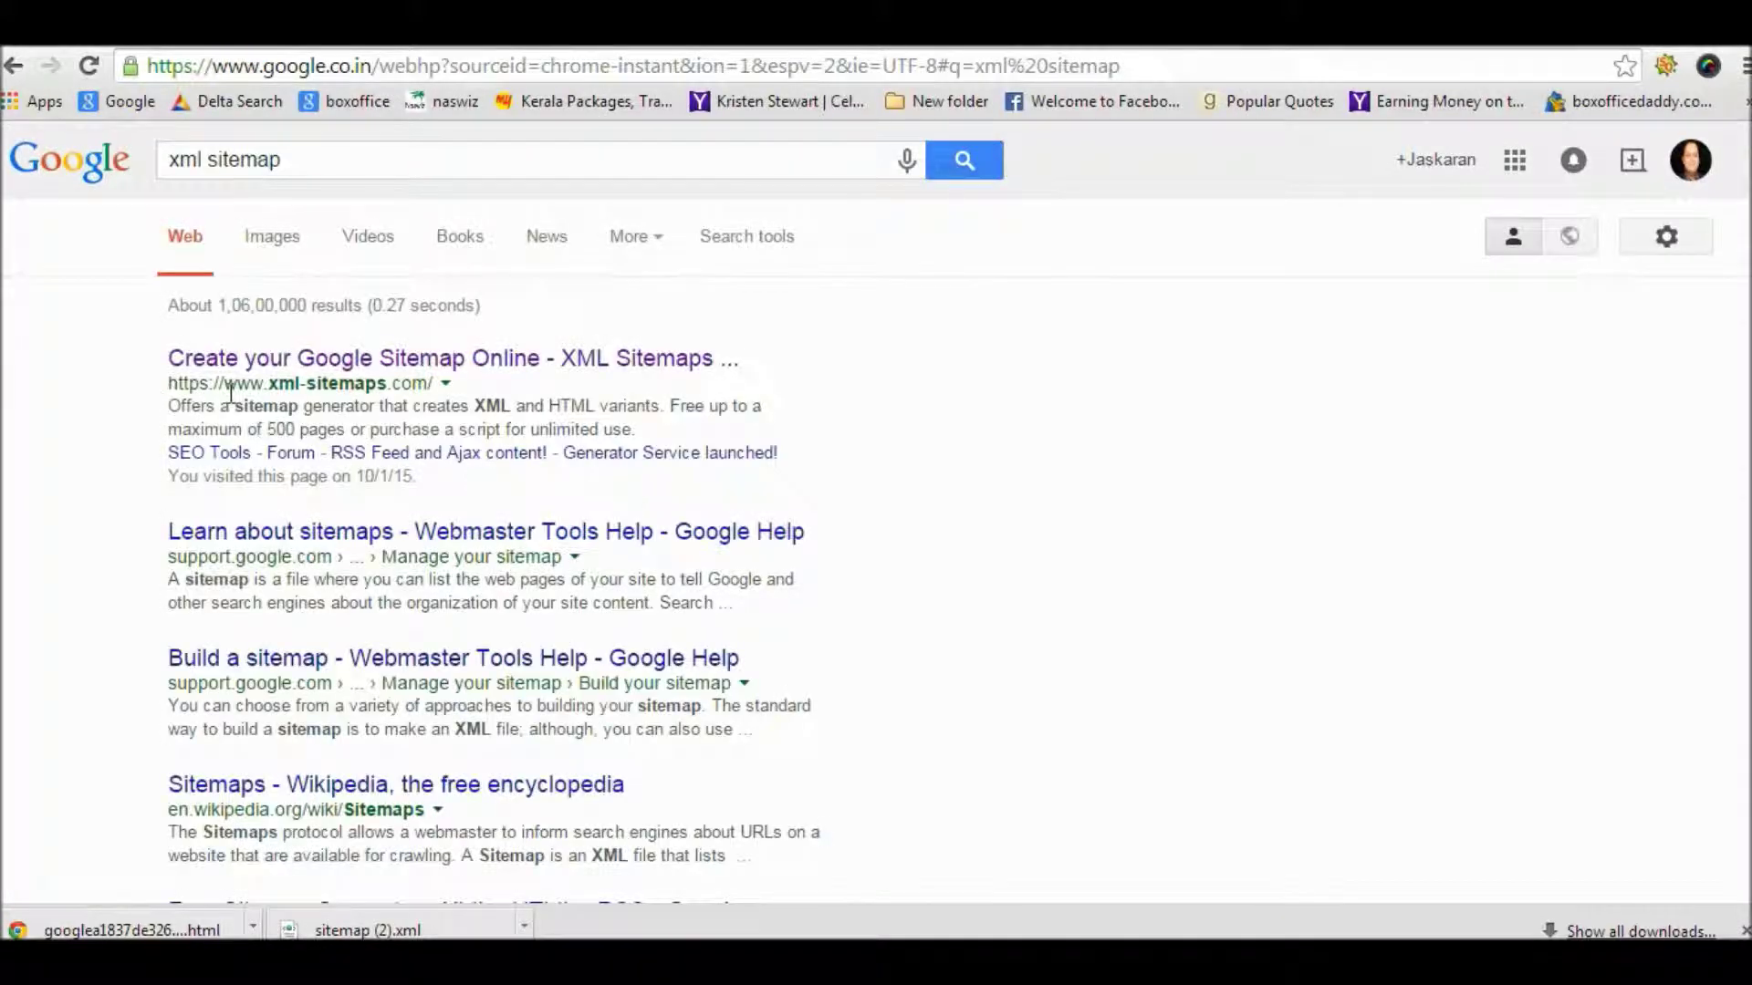
pyautogui.click(183, 359)
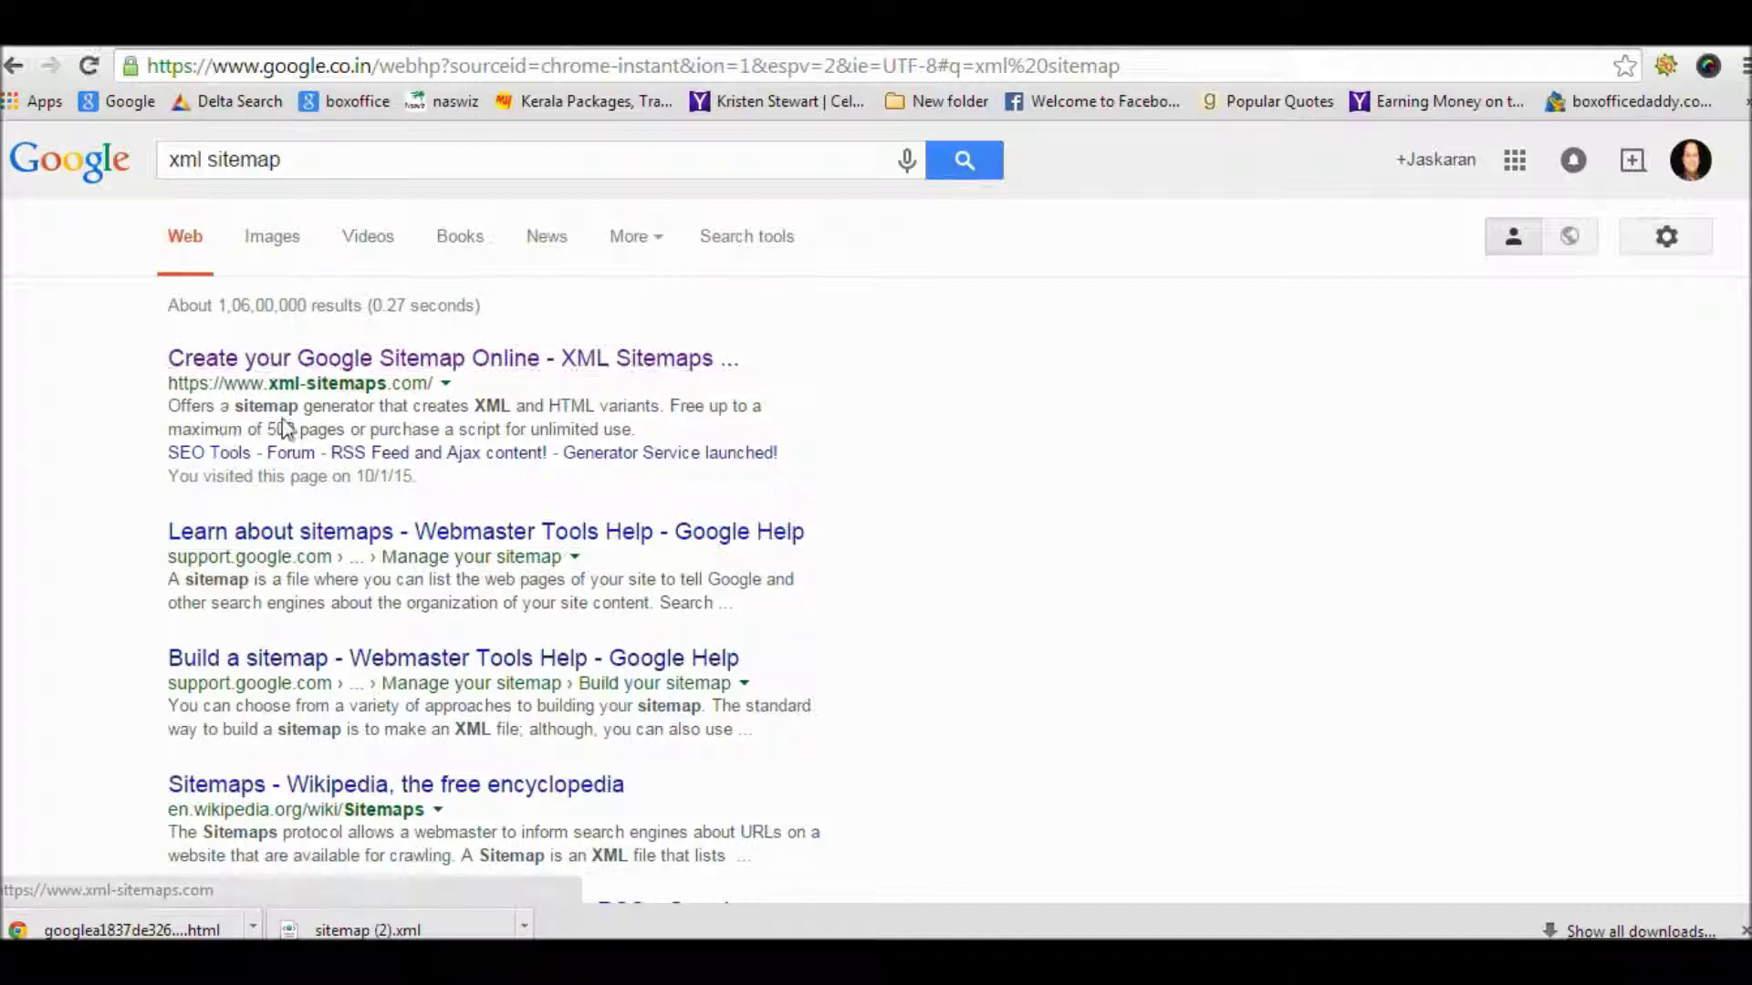
pyautogui.click(438, 365)
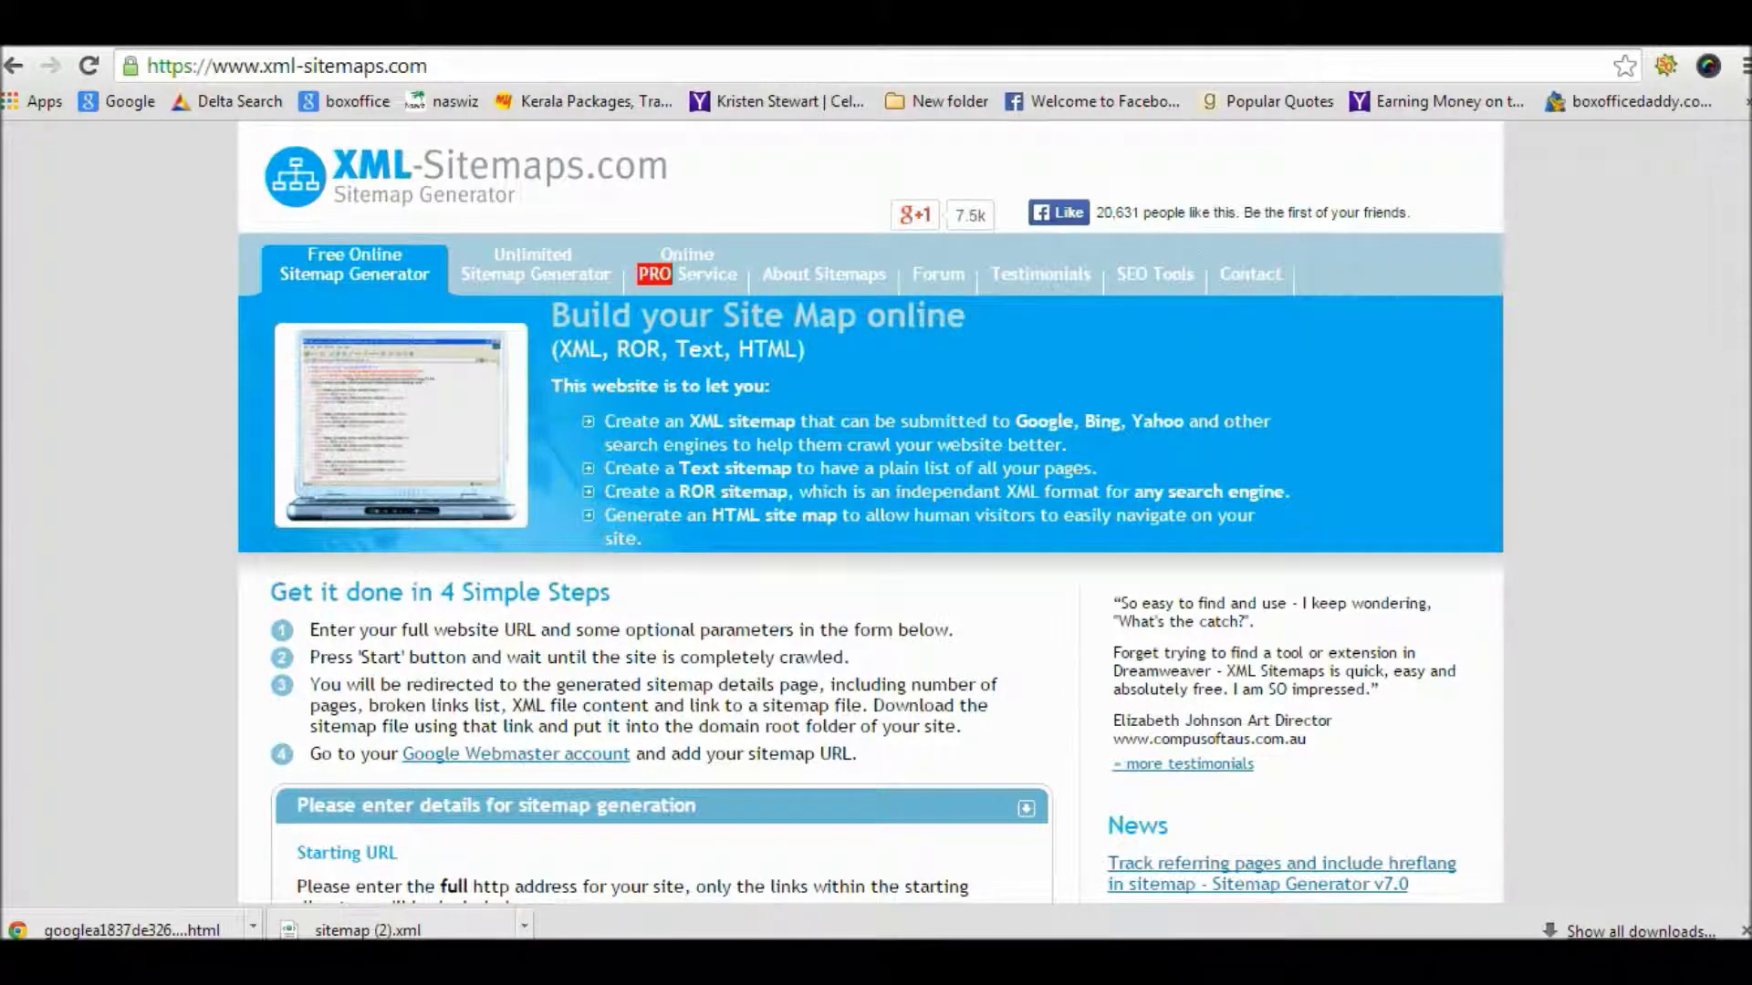
pyautogui.scroll(-3, 520, 566)
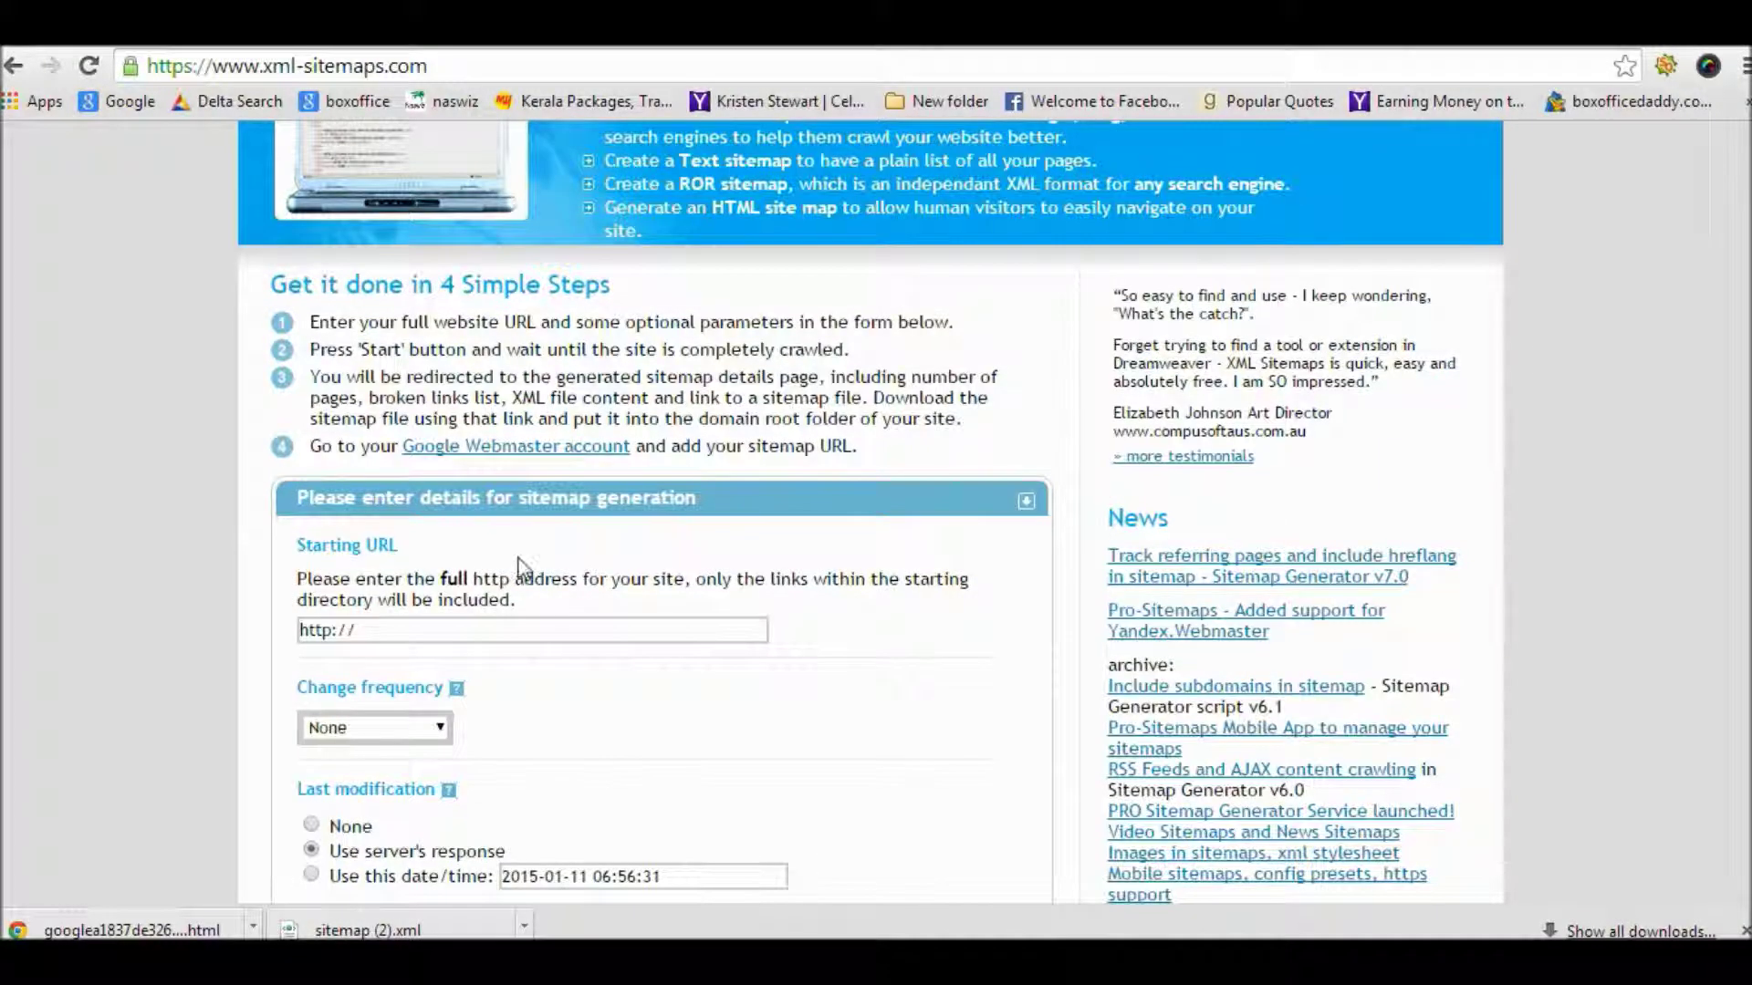
pyautogui.click(392, 631)
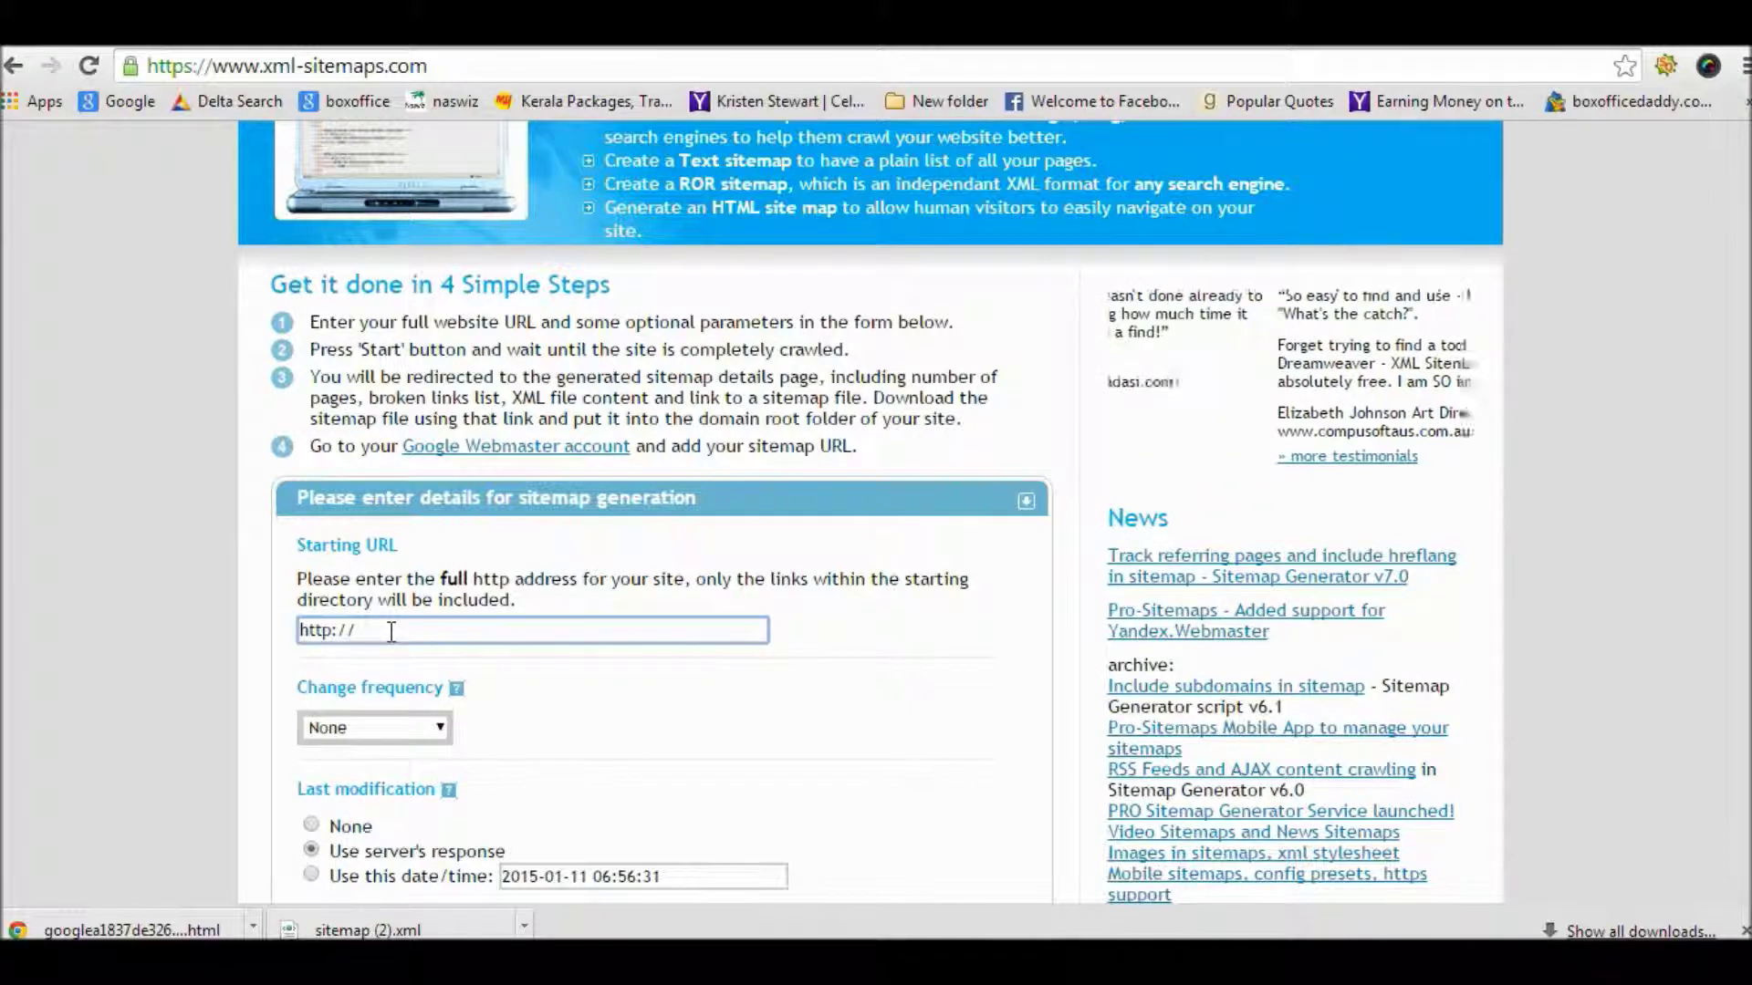
pyautogui.write('www.stayfoolishs')
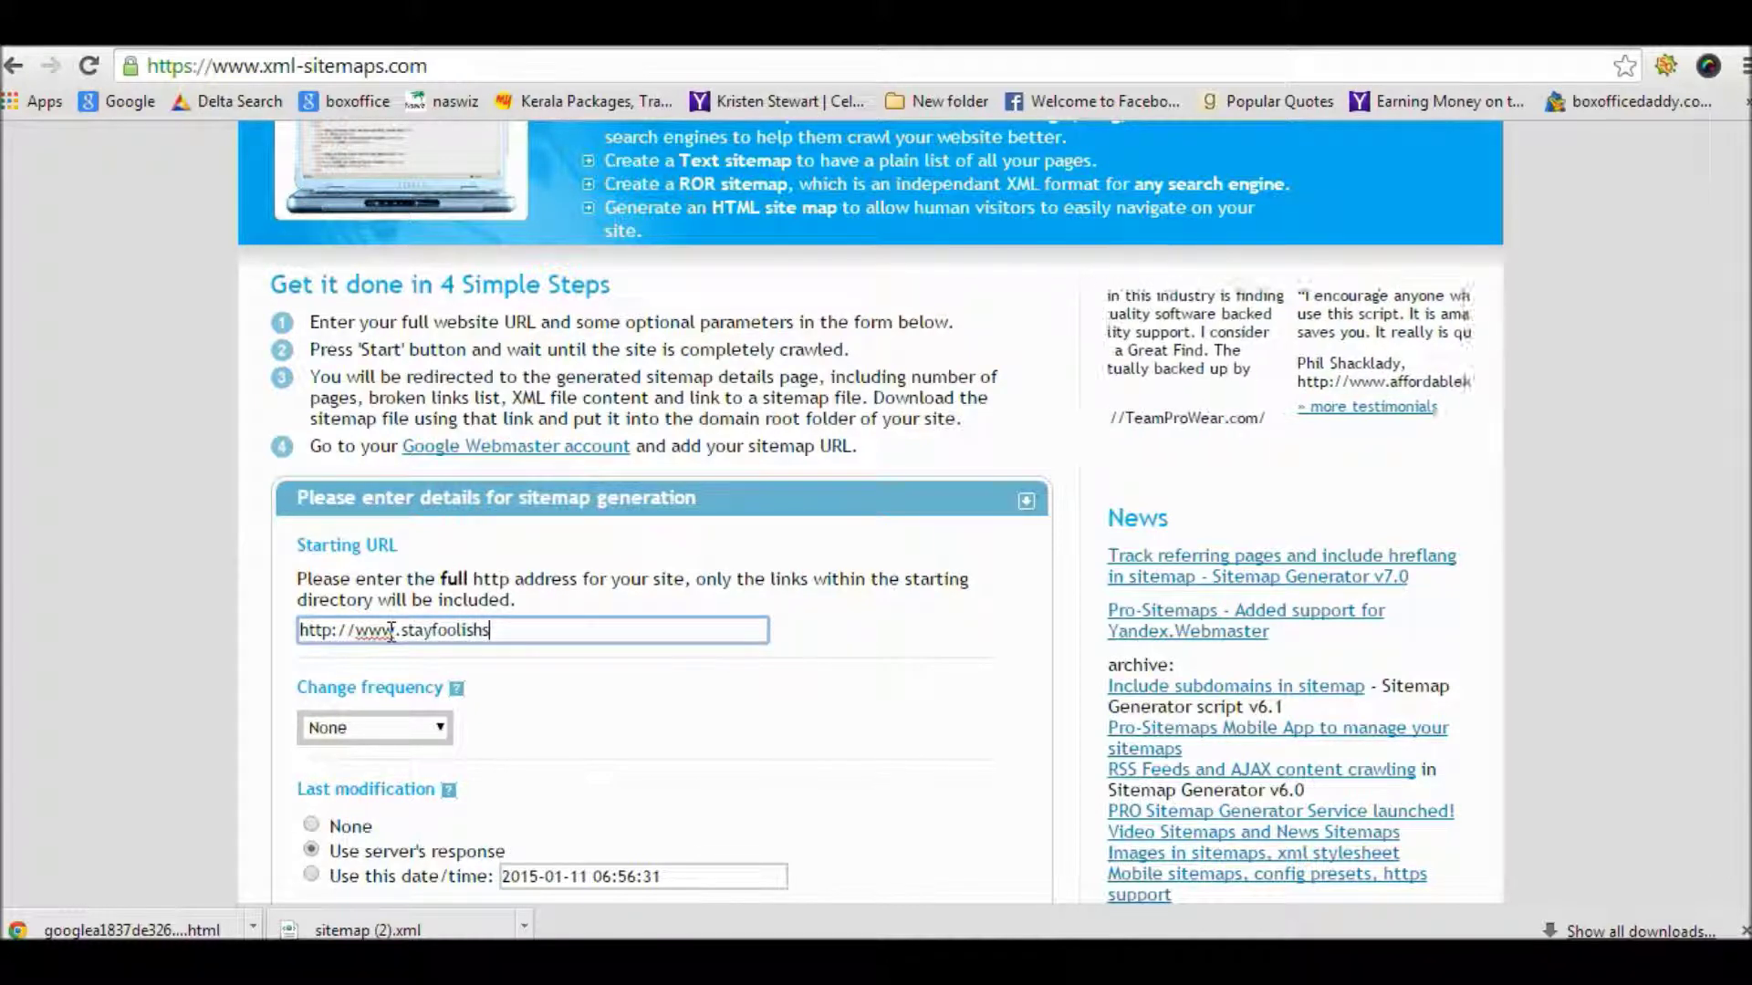
pyautogui.write('tayhungry')
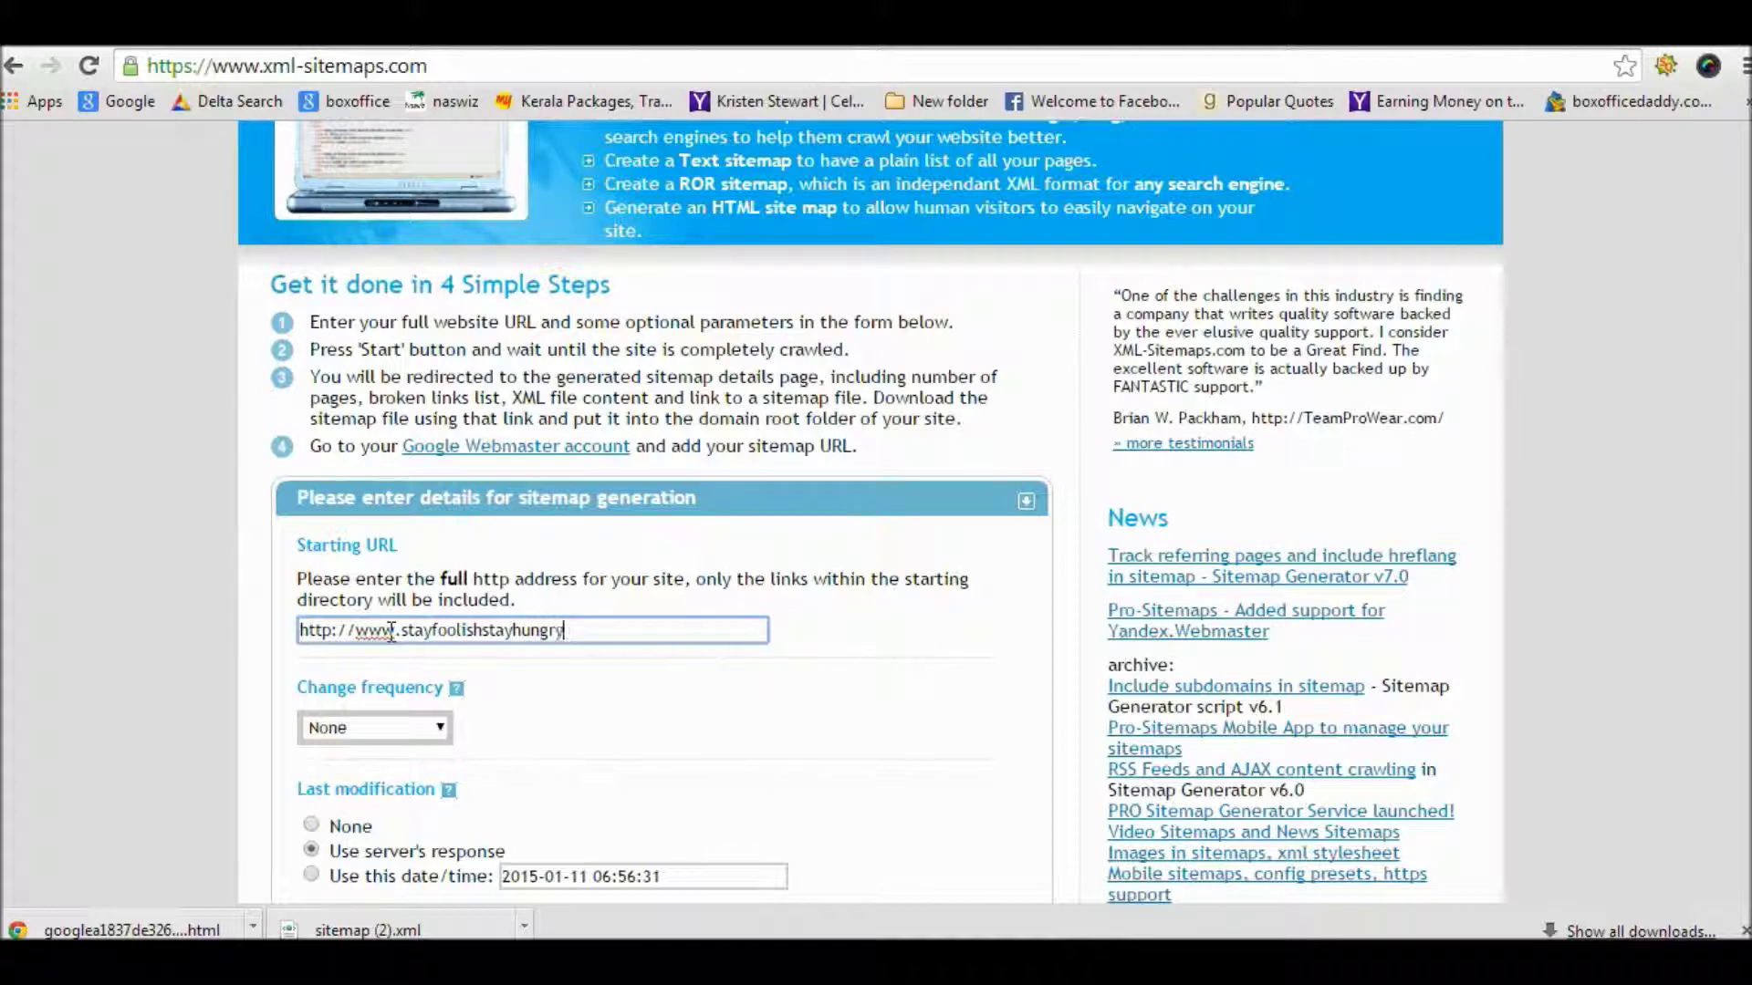
pyautogui.write('.c')
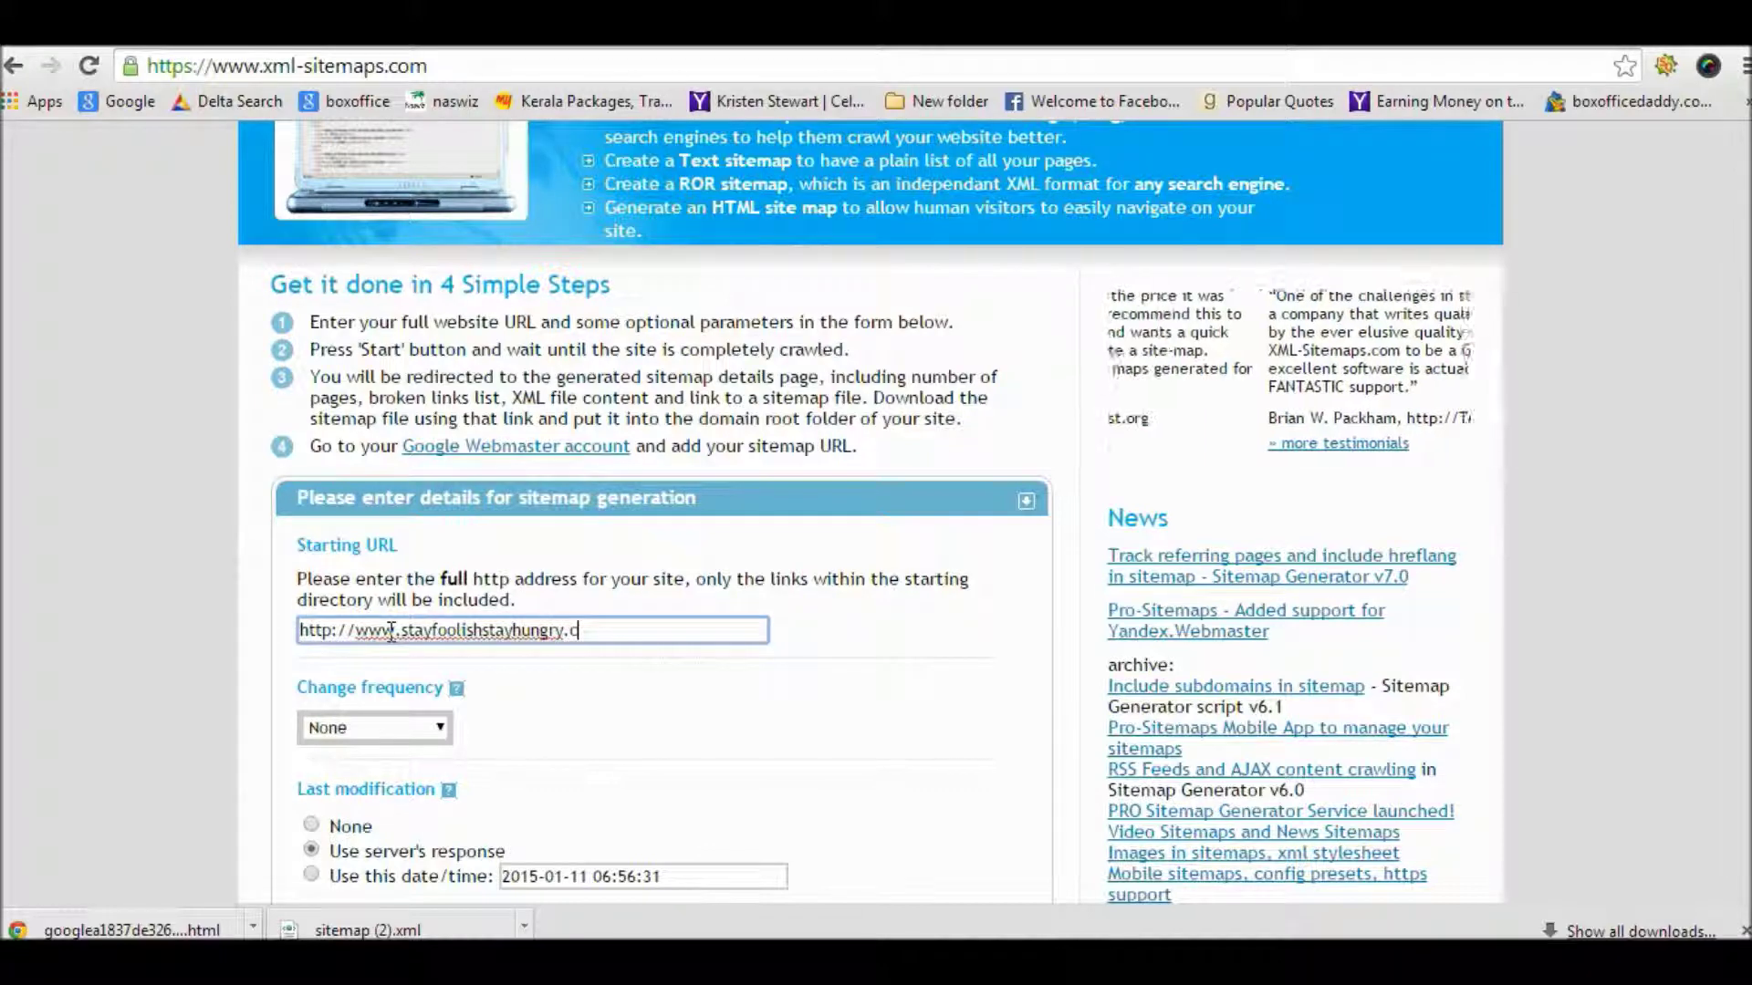
pyautogui.write('om')
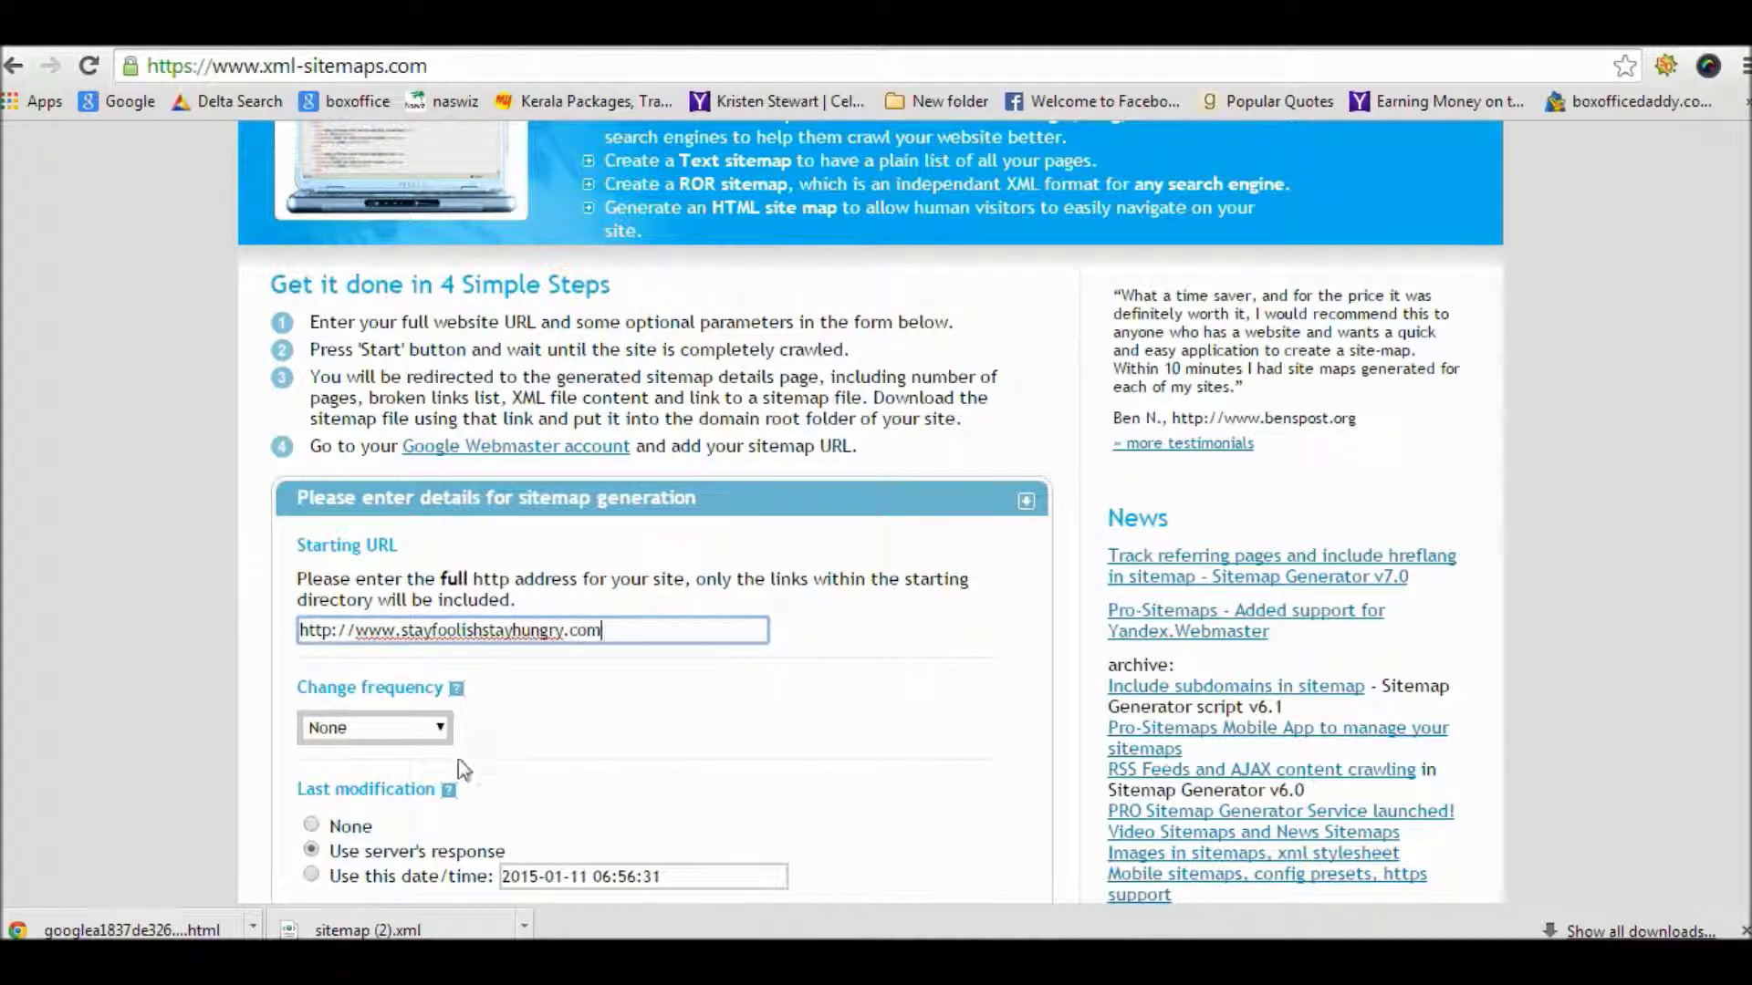
# - Keep change frequency at None, choose automatically calculated priority, and start generating
pyautogui.scroll(-4, 1282, 392)
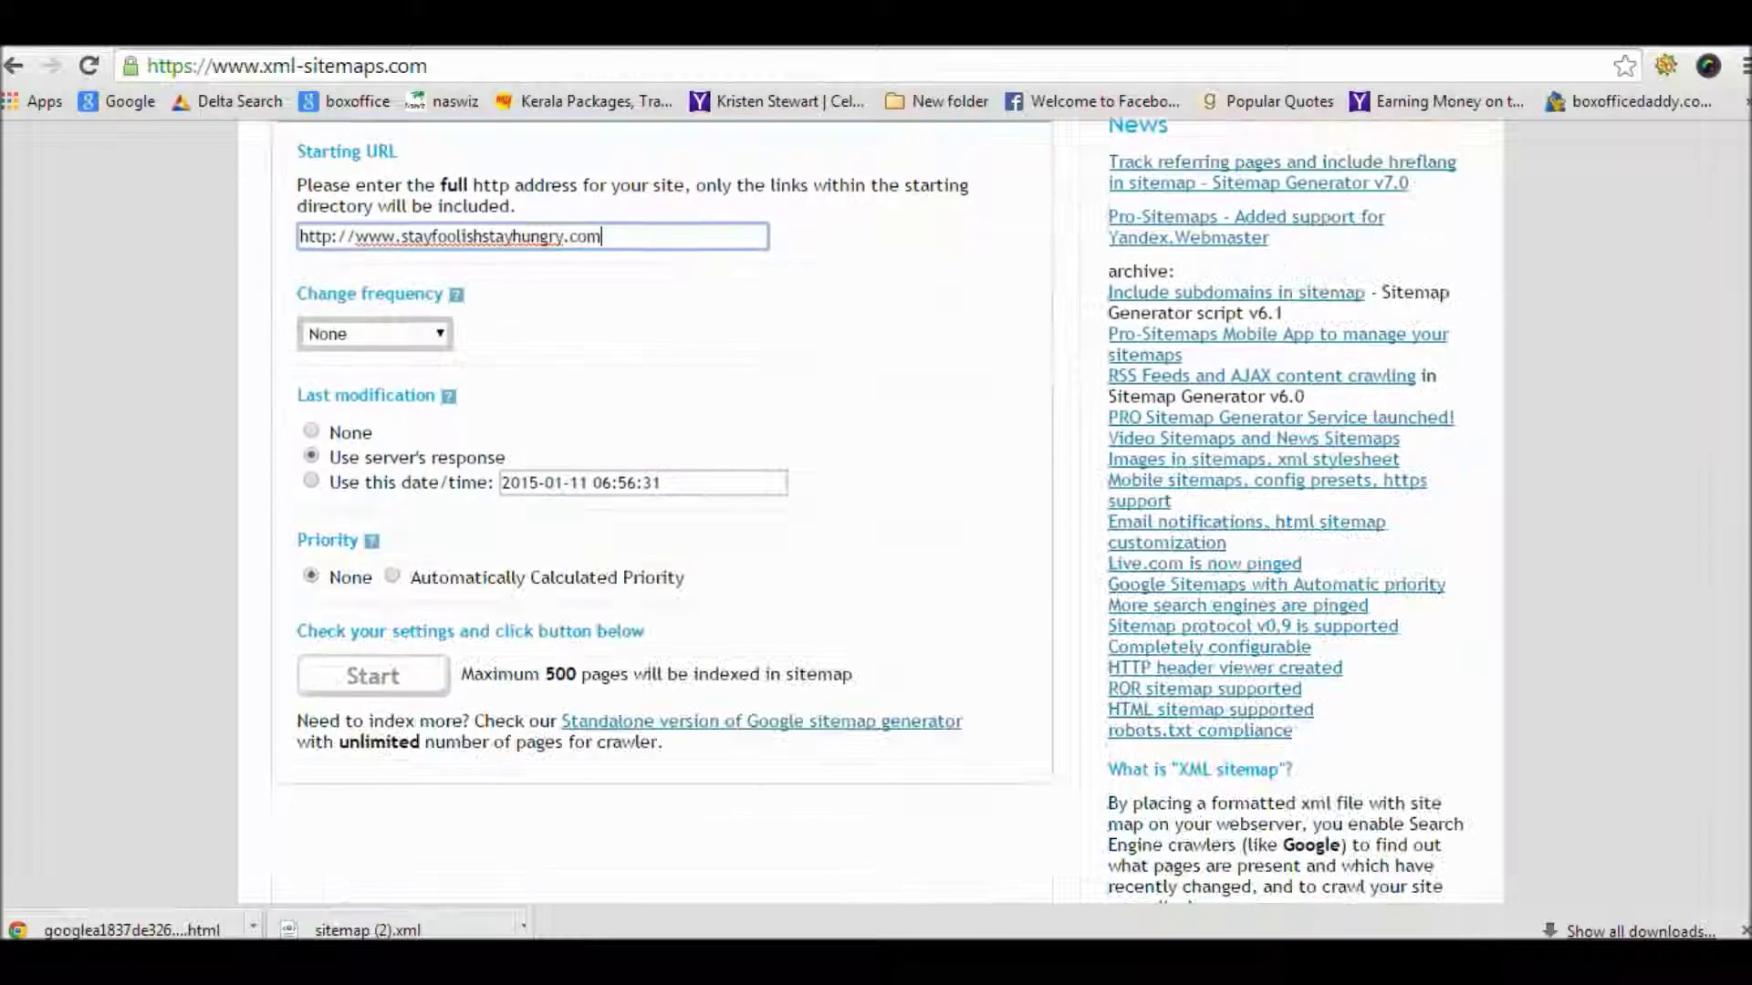
pyautogui.click(436, 336)
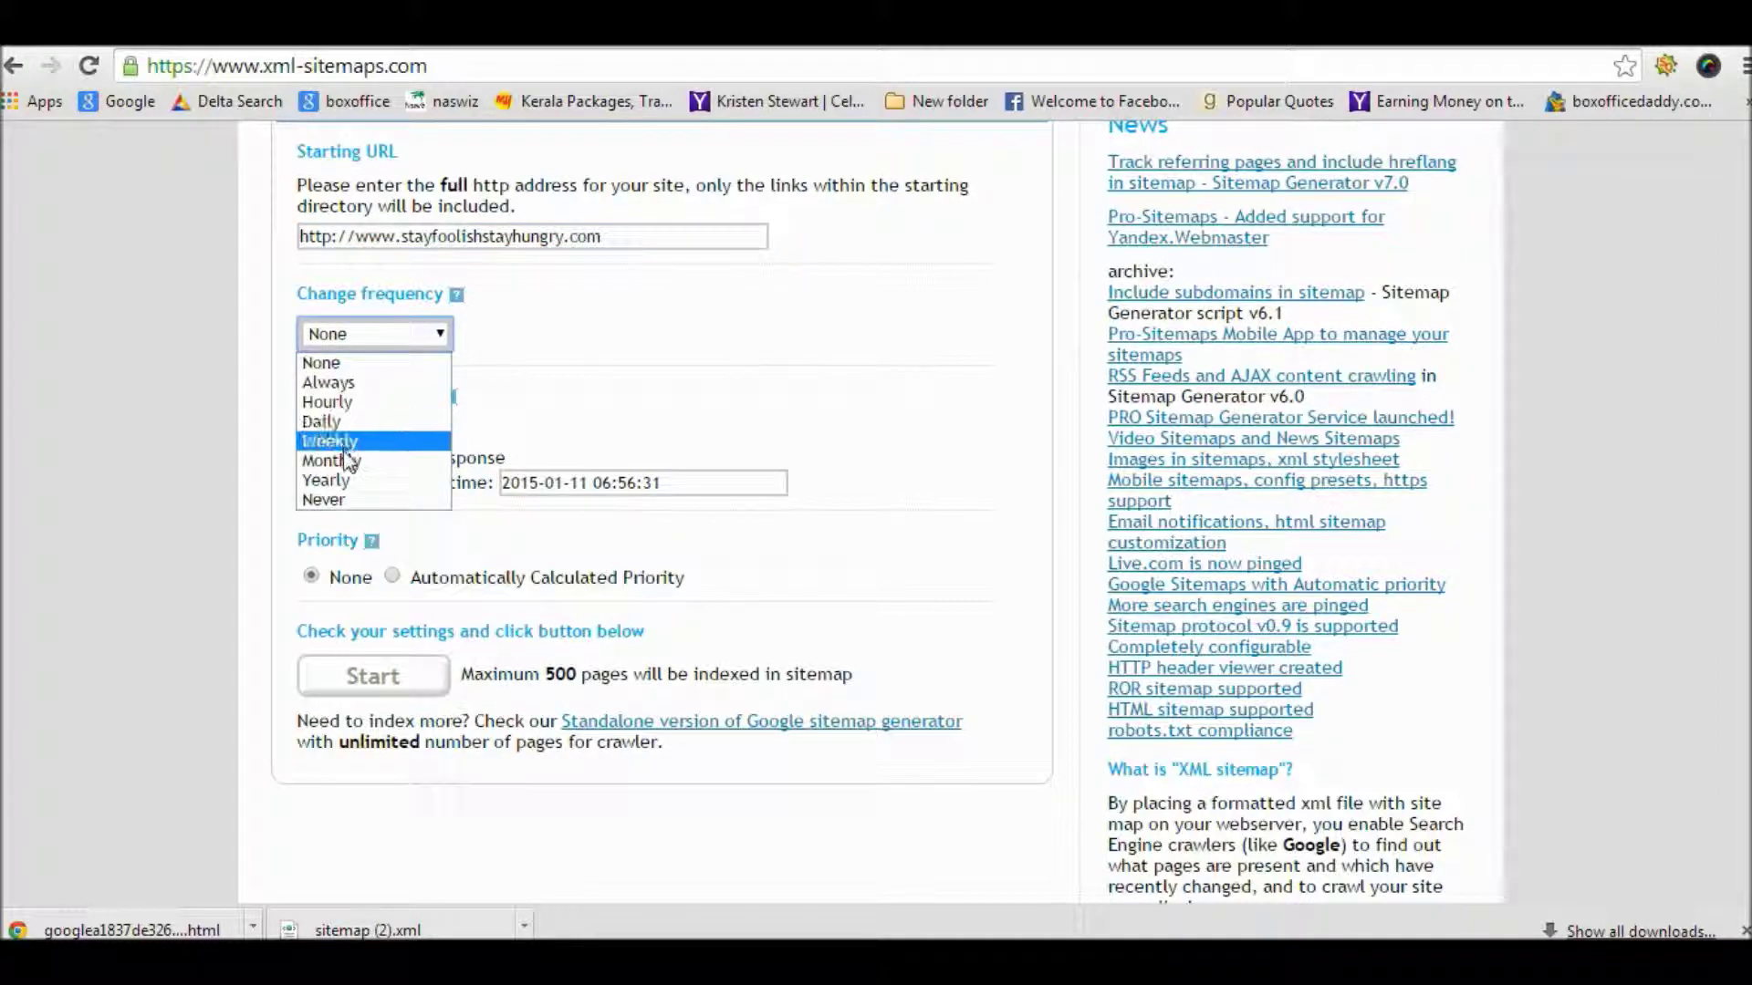
pyautogui.click(344, 365)
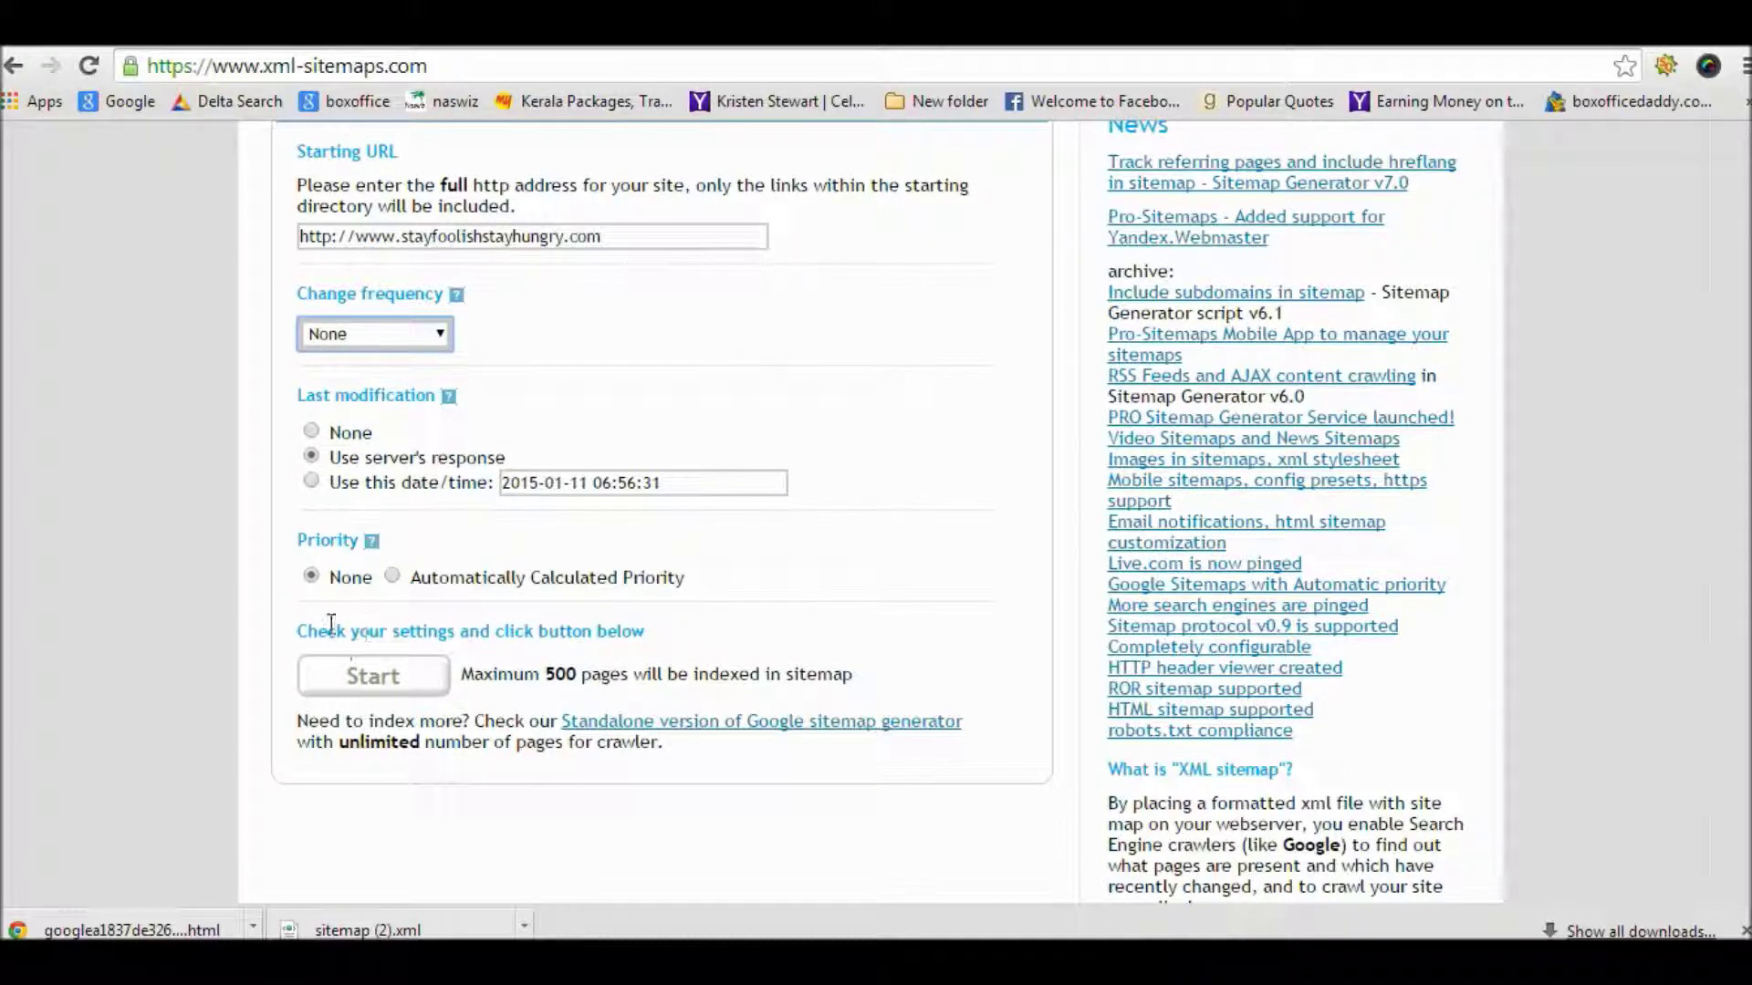
pyautogui.click(387, 577)
pyautogui.click(367, 679)
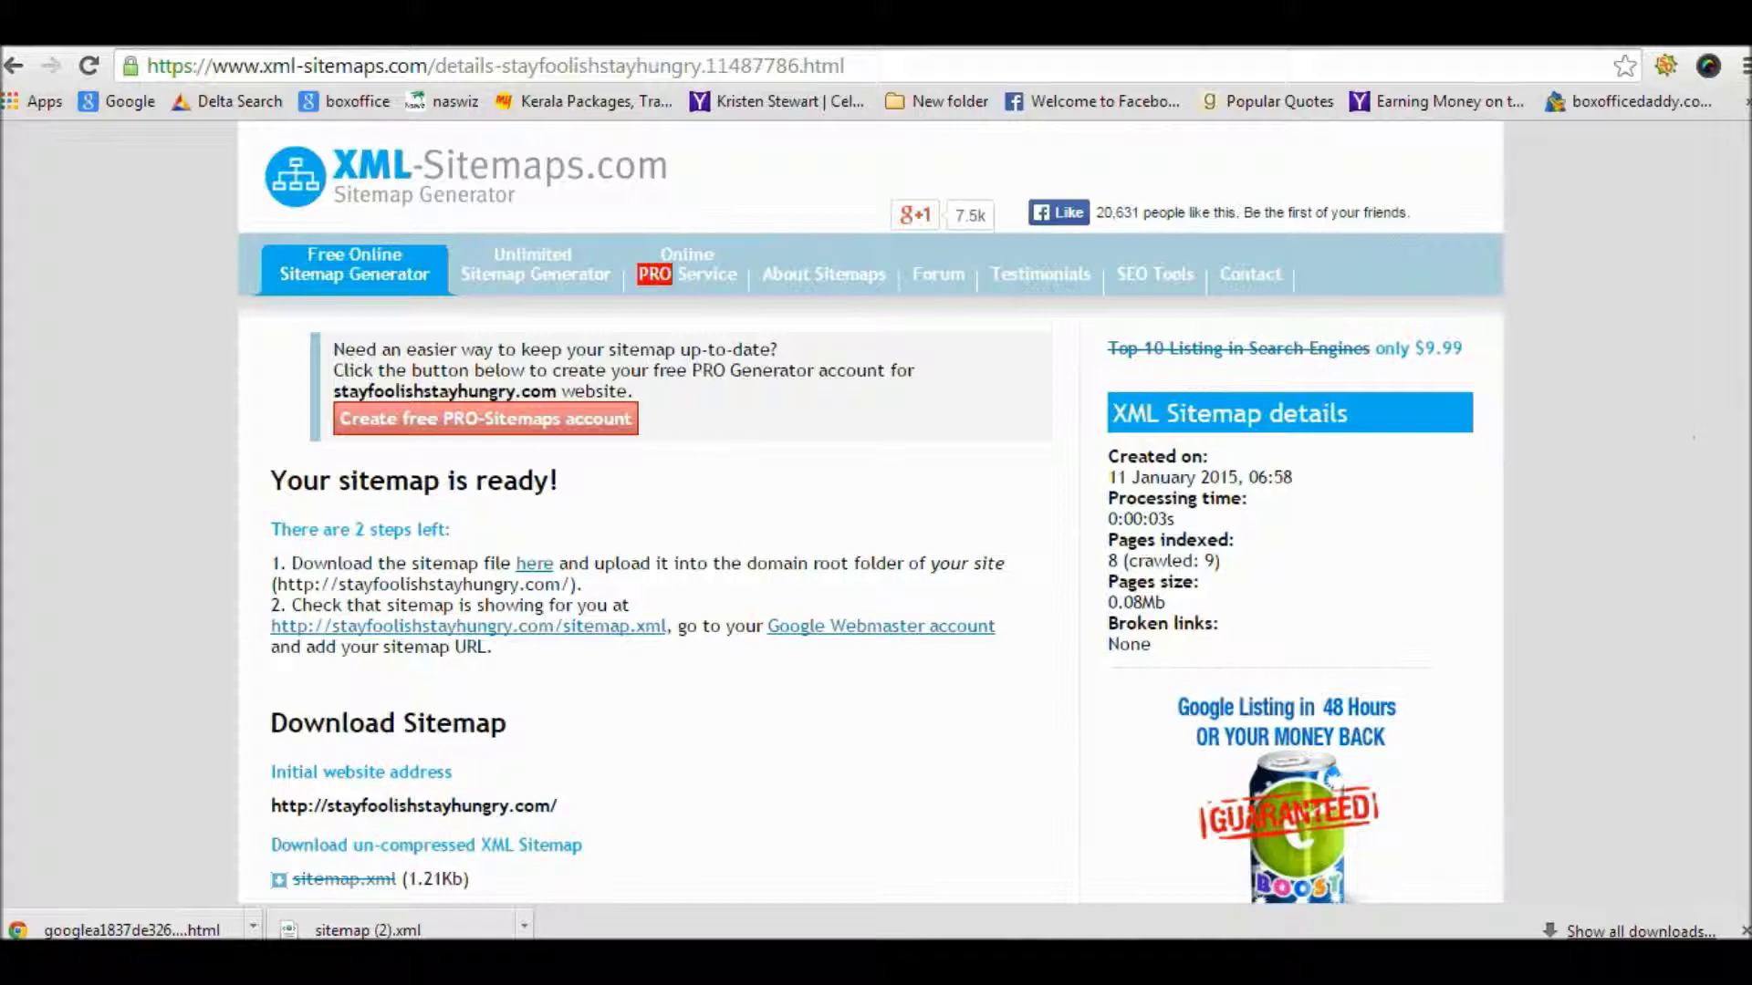
# - Download the generated sitemap.xml, then bring up the HostGator cPanel tab
pyautogui.scroll(-3, 871, 511)
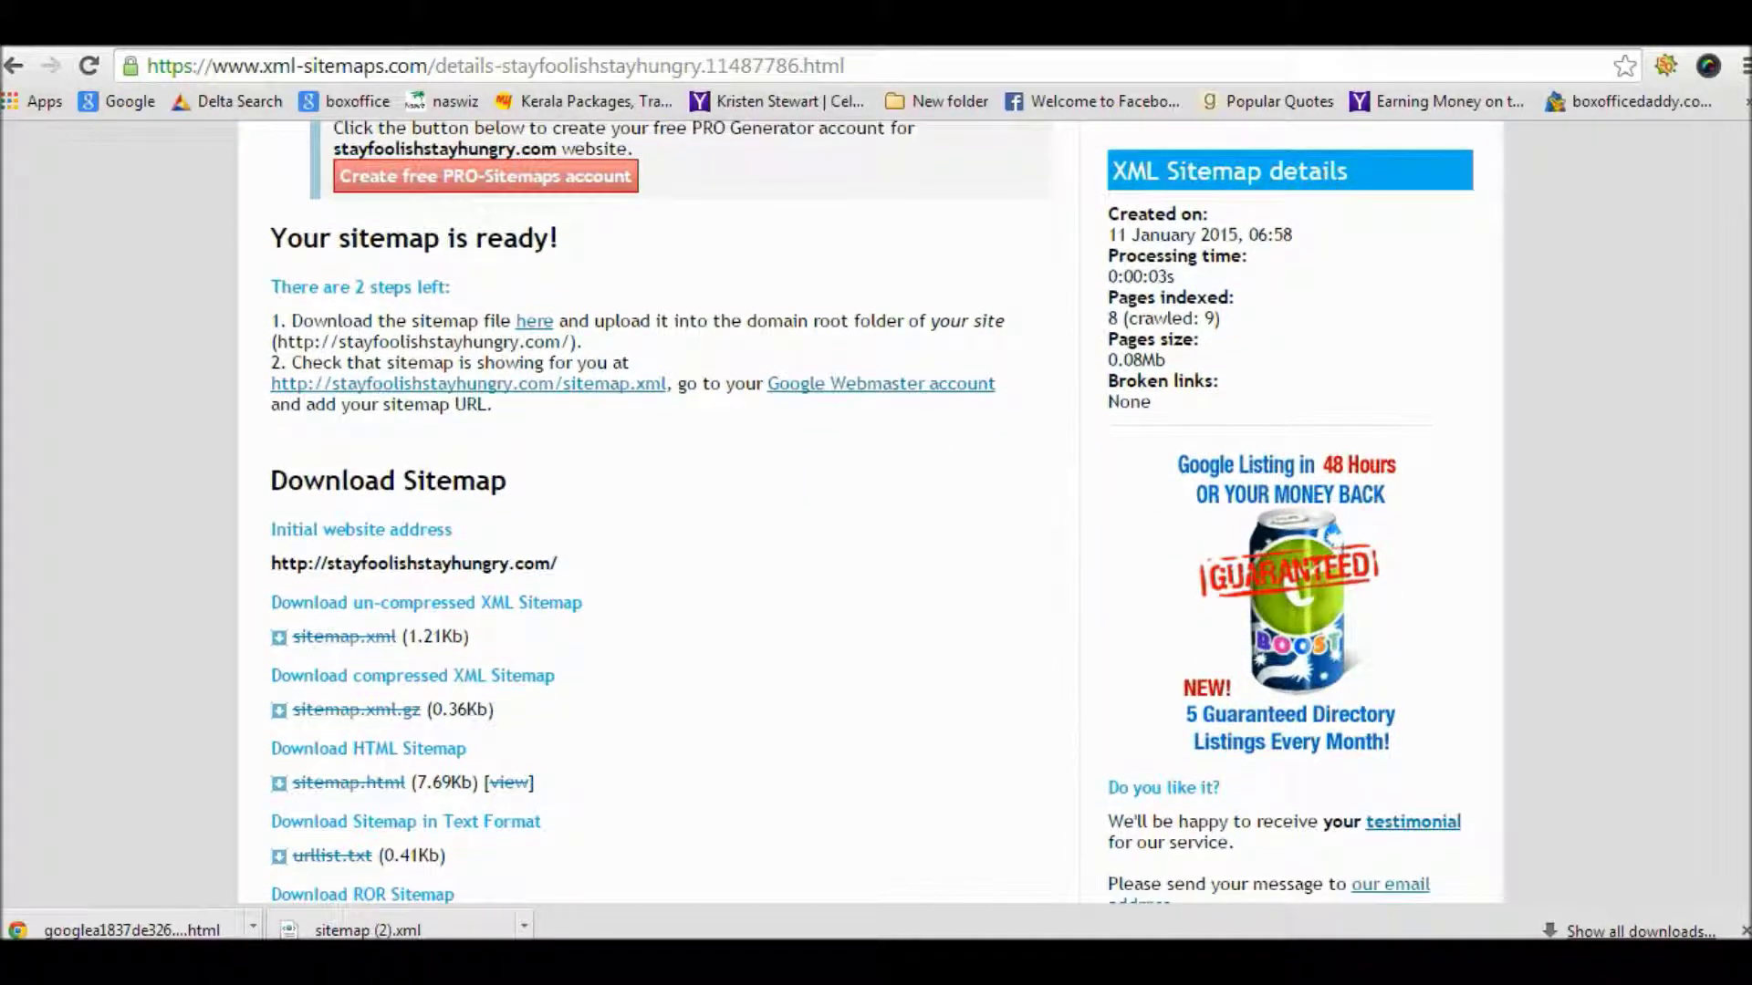
pyautogui.scroll(-1, 871, 511)
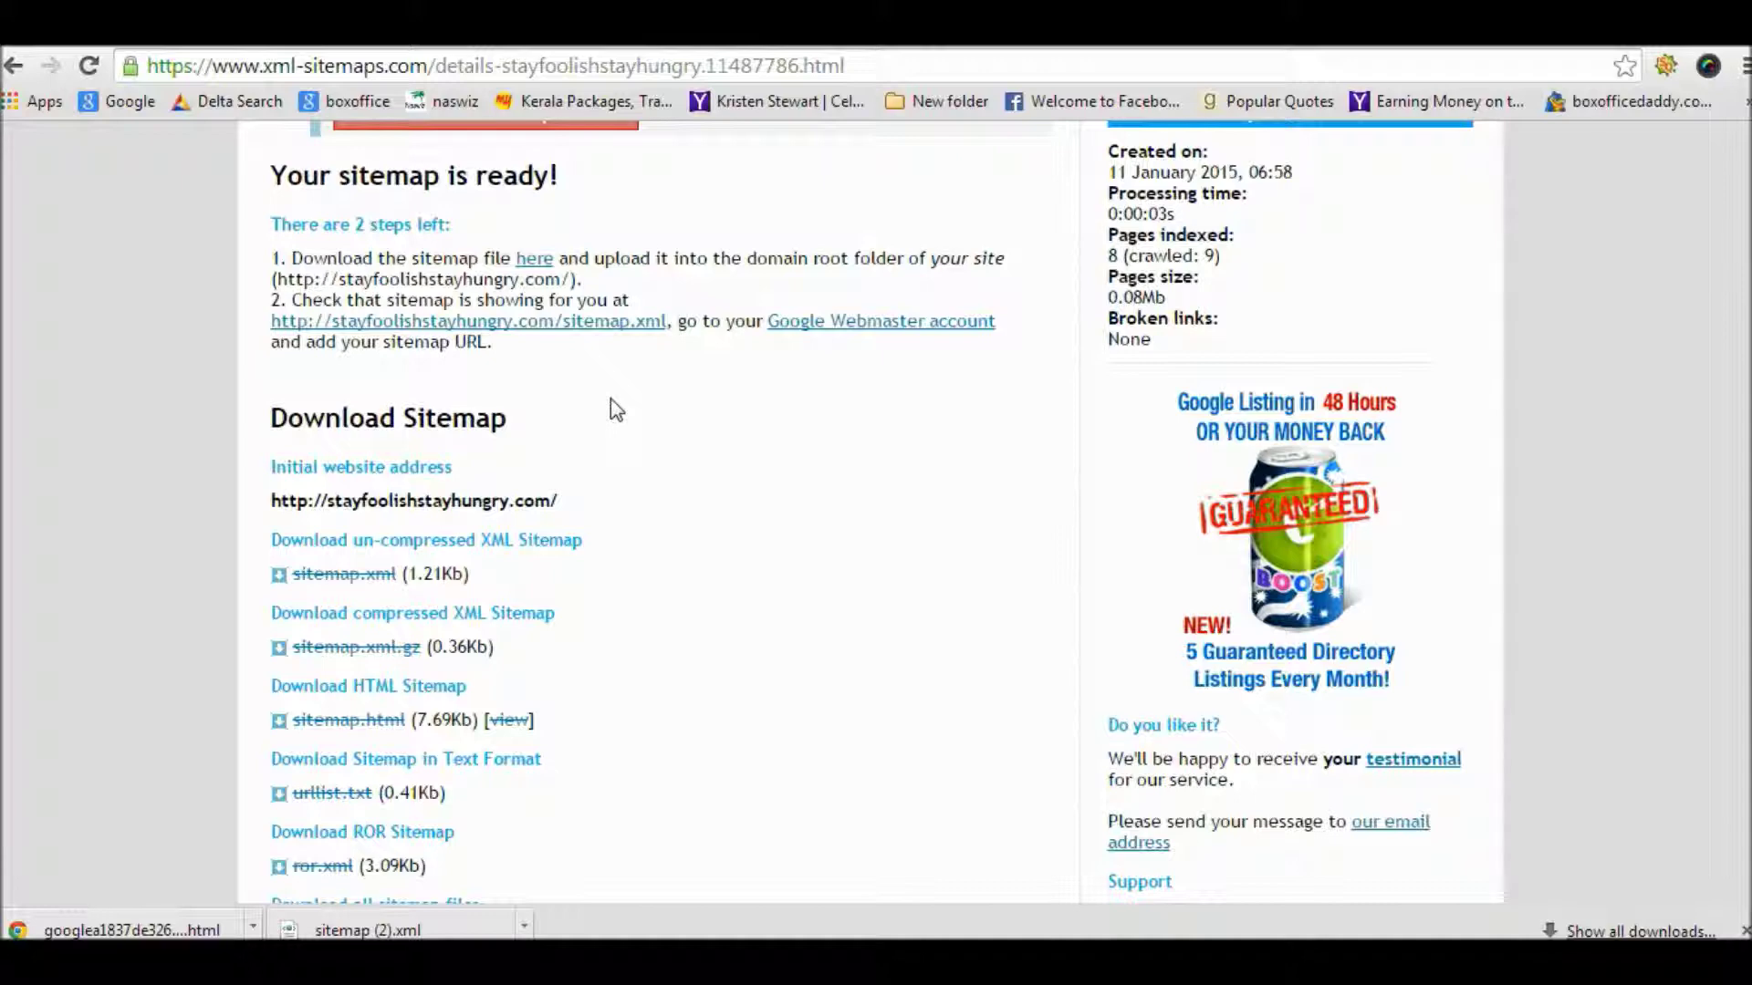
pyautogui.click(538, 263)
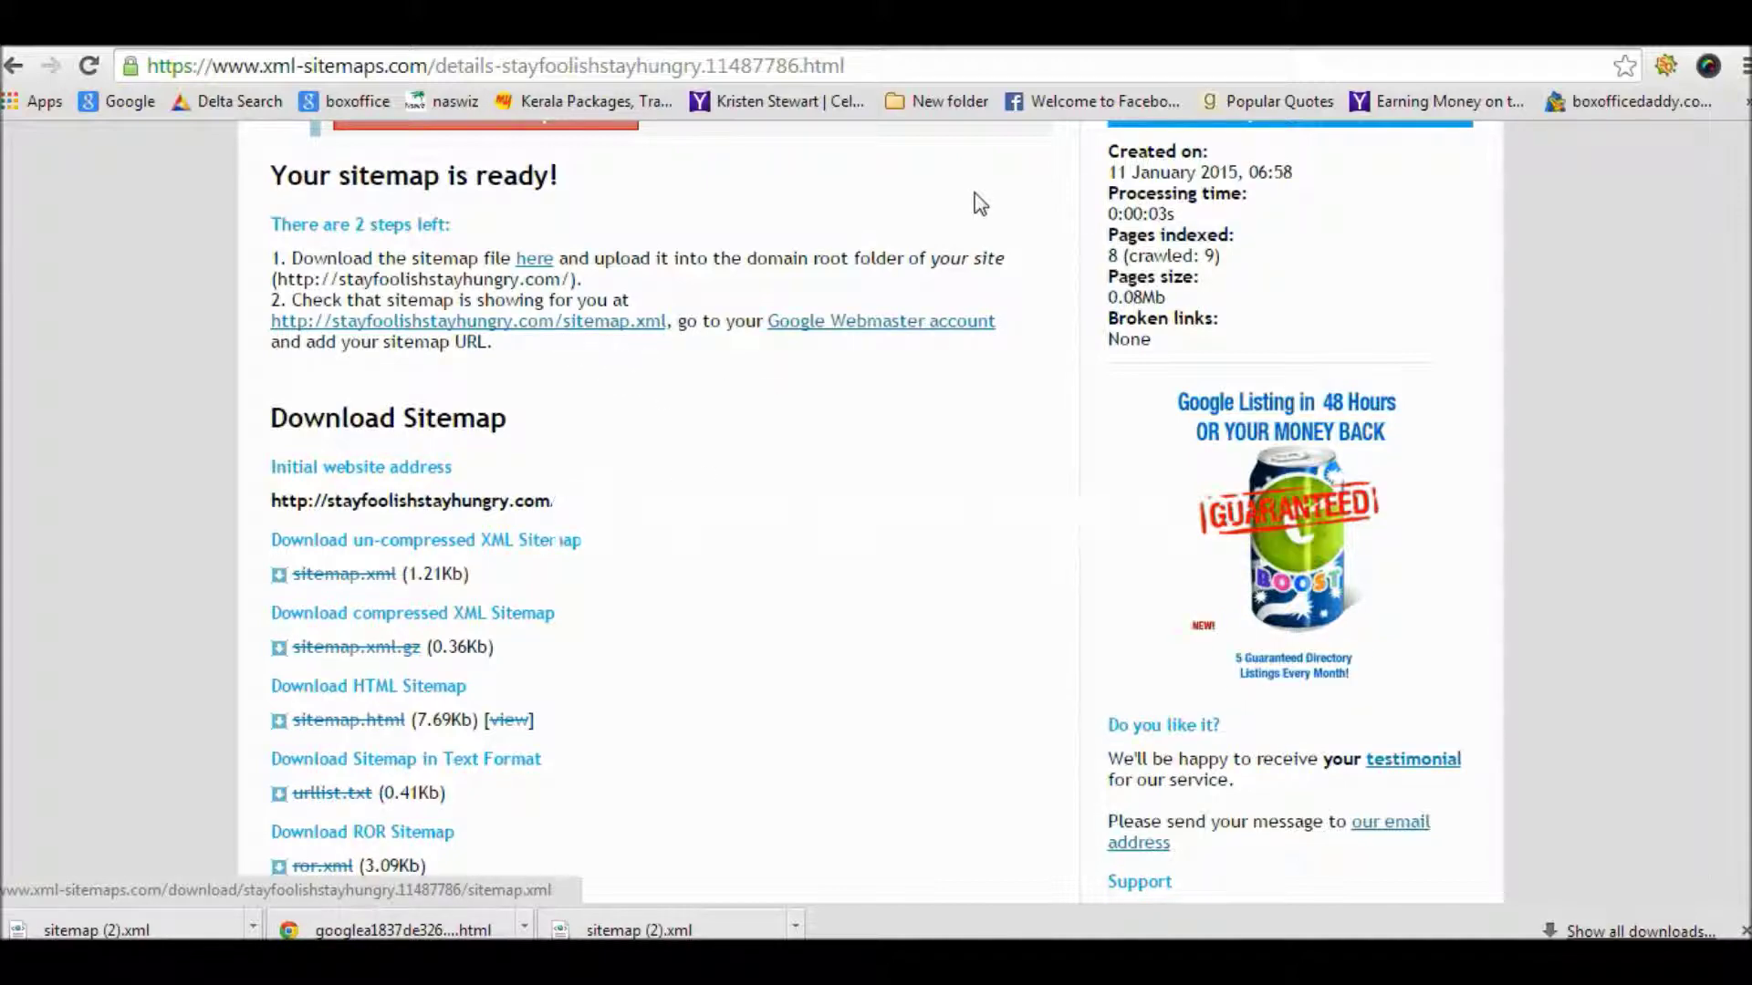
pyautogui.click(967, 32)
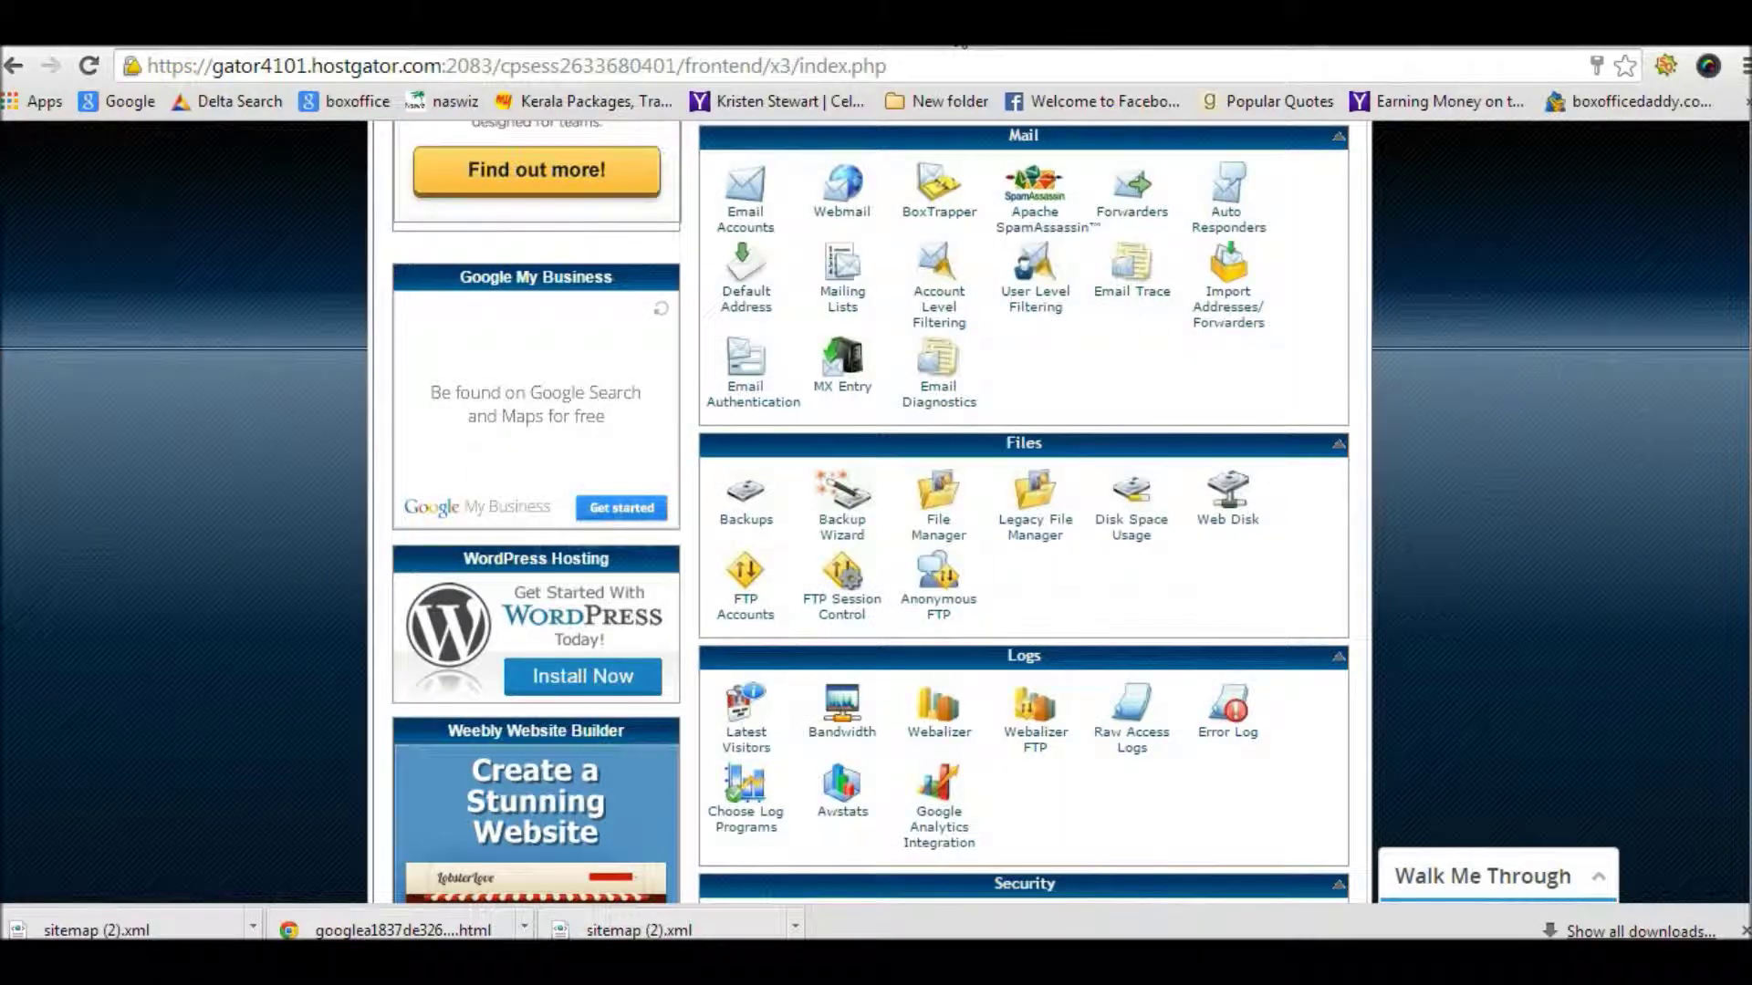
# - Launch cPanel's File Manager starting in the Public FTP Root
pyautogui.scroll(3, 1022, 511)
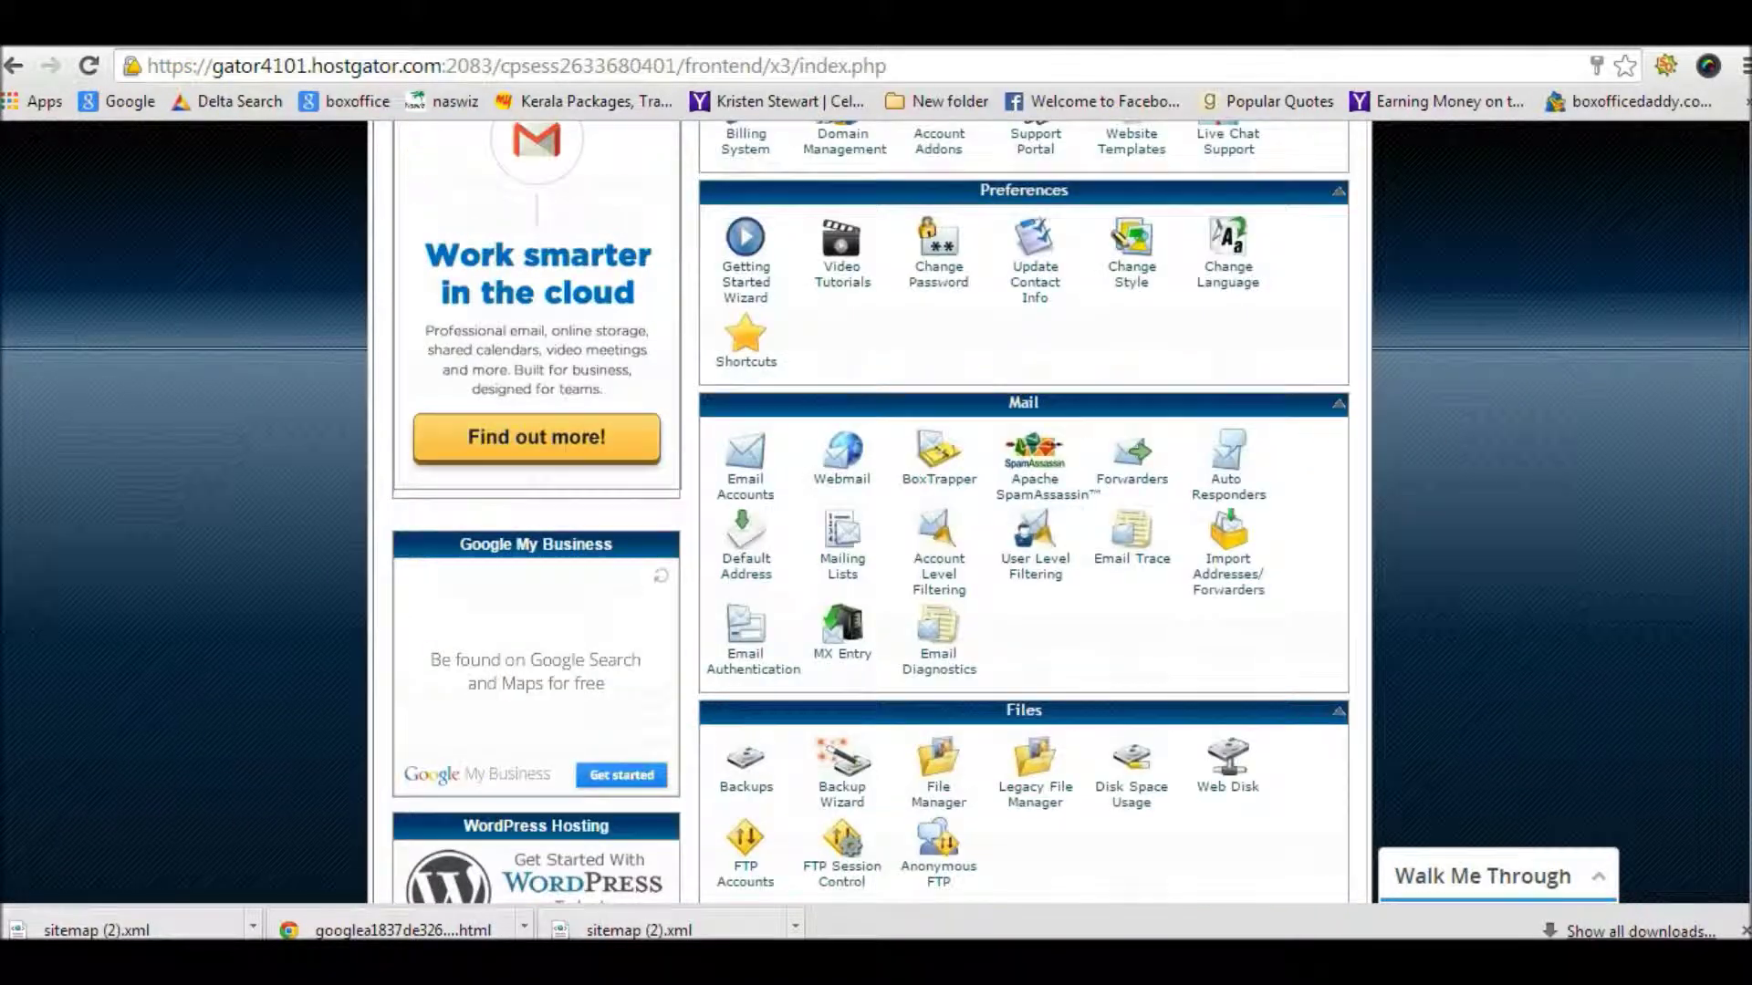
pyautogui.scroll(4, 1022, 511)
pyautogui.scroll(1, 1021, 511)
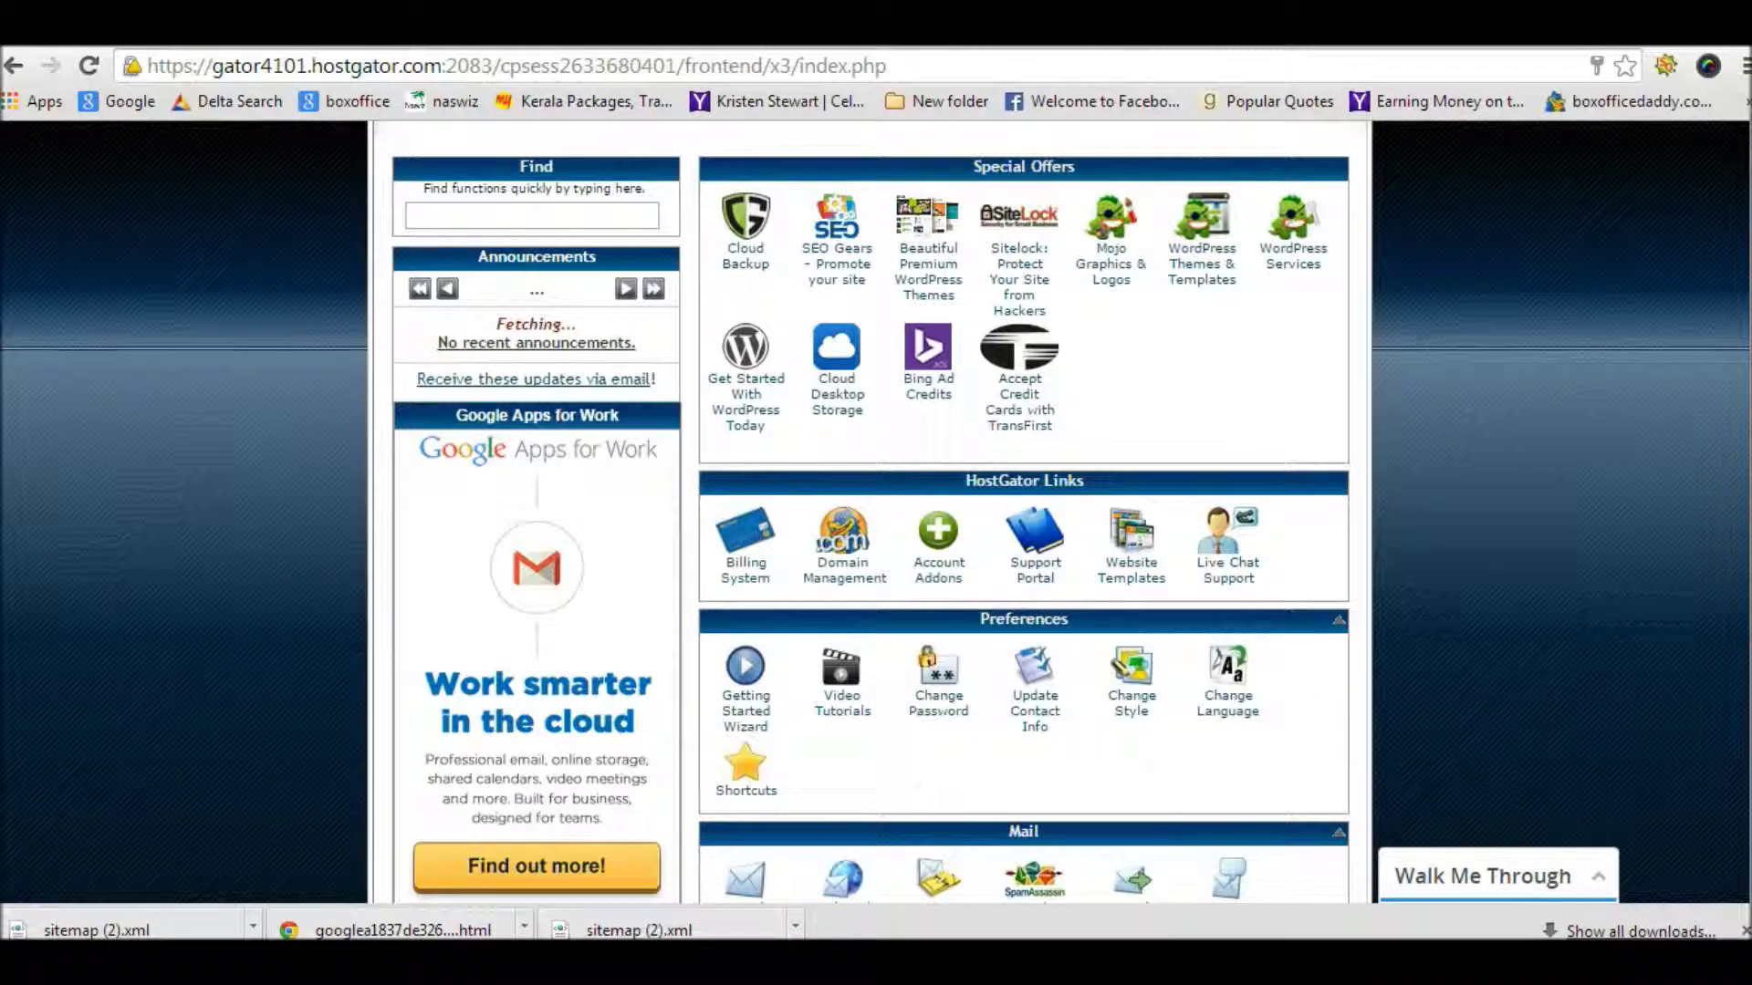
pyautogui.scroll(2, 871, 511)
pyautogui.scroll(2, 870, 510)
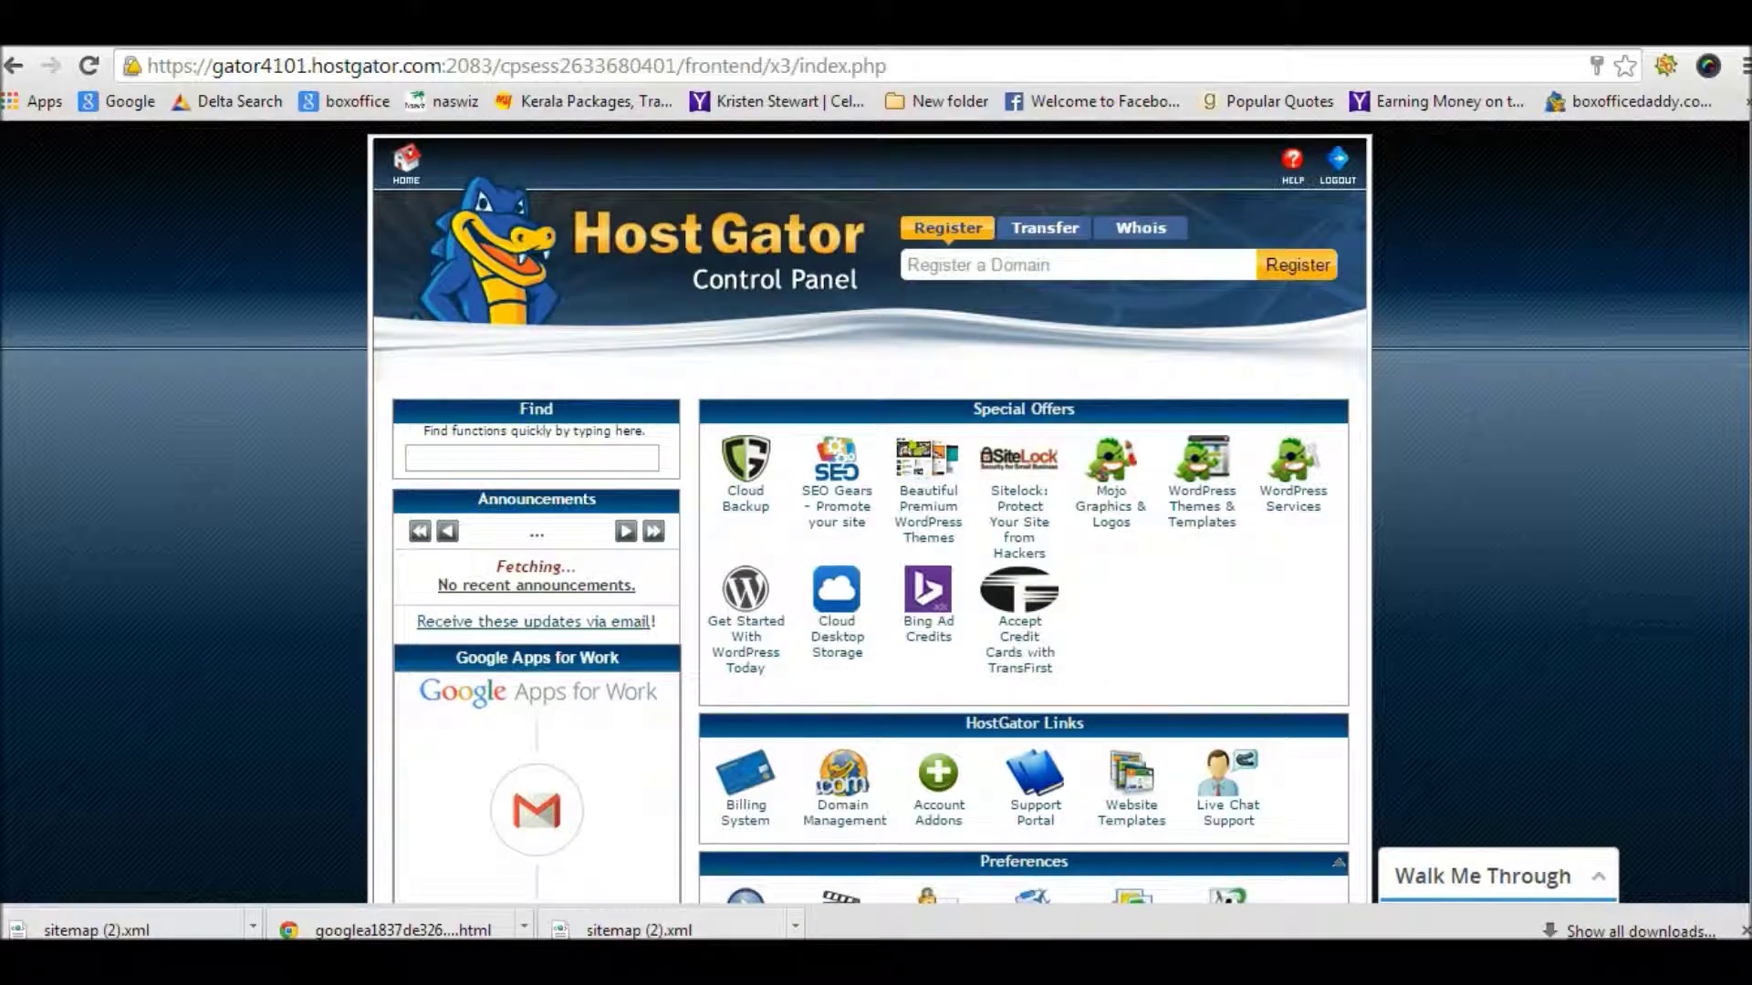
pyautogui.scroll(-2, 870, 511)
pyautogui.scroll(-2, 871, 511)
pyautogui.scroll(-2, 871, 511)
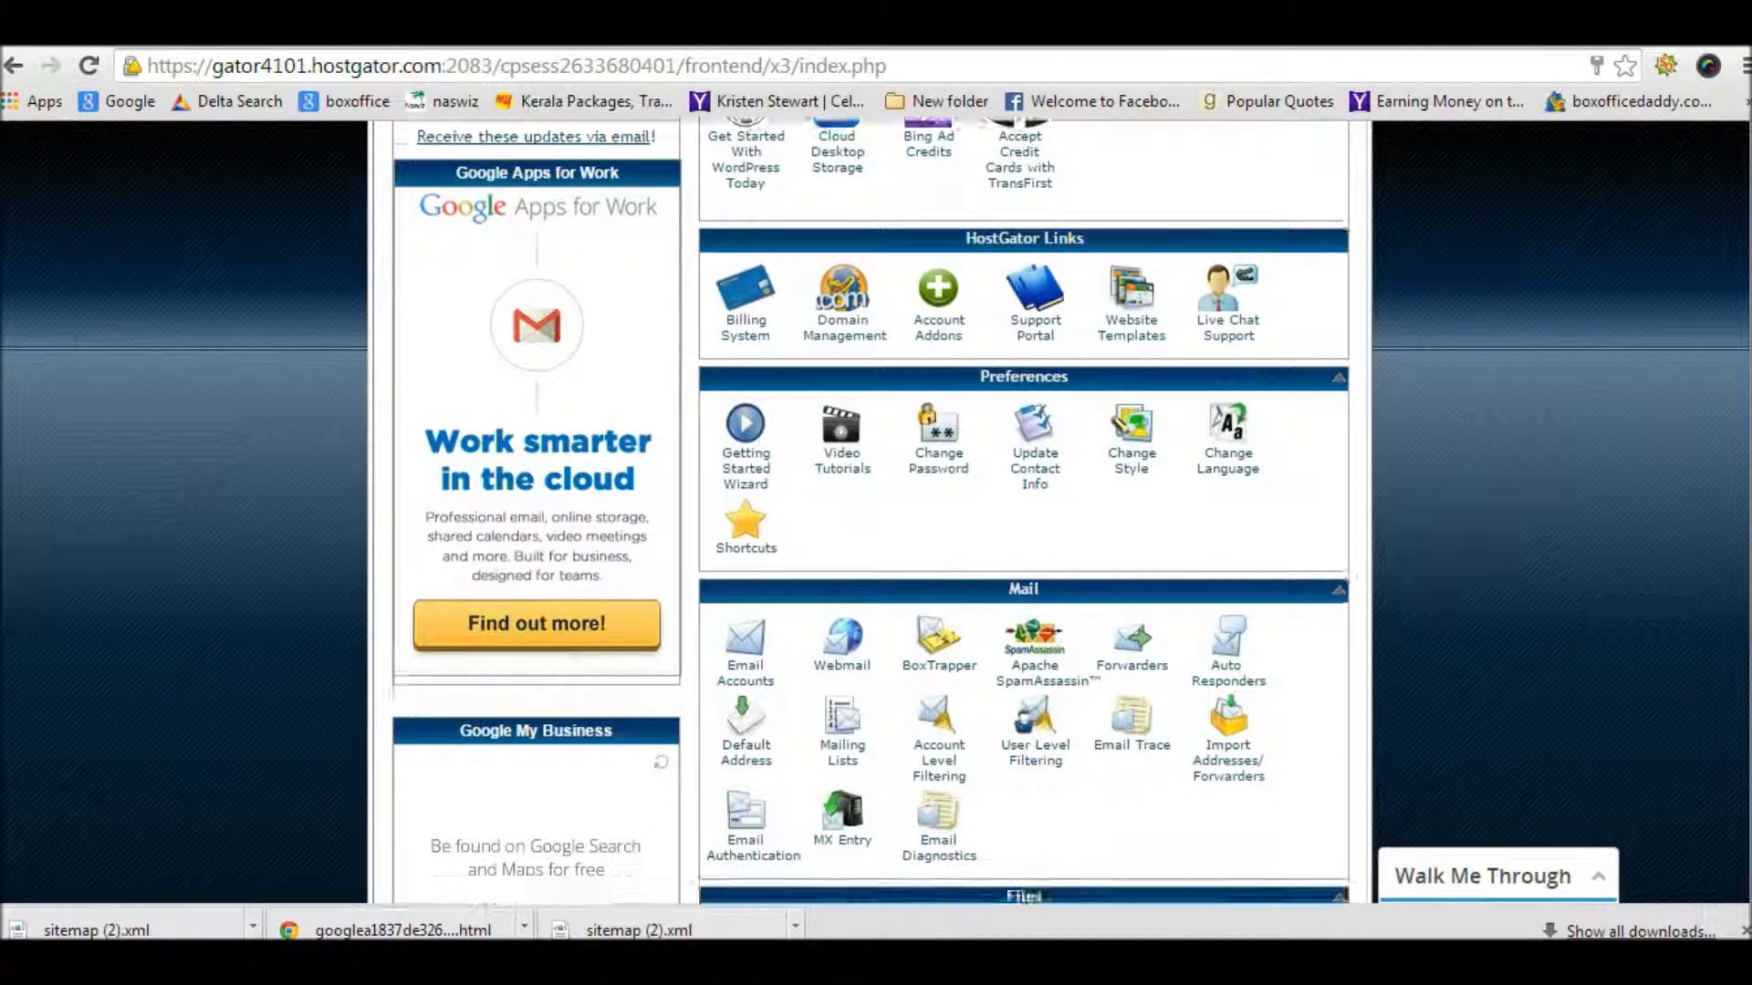
pyautogui.scroll(-3, 870, 511)
pyautogui.scroll(-1, 870, 510)
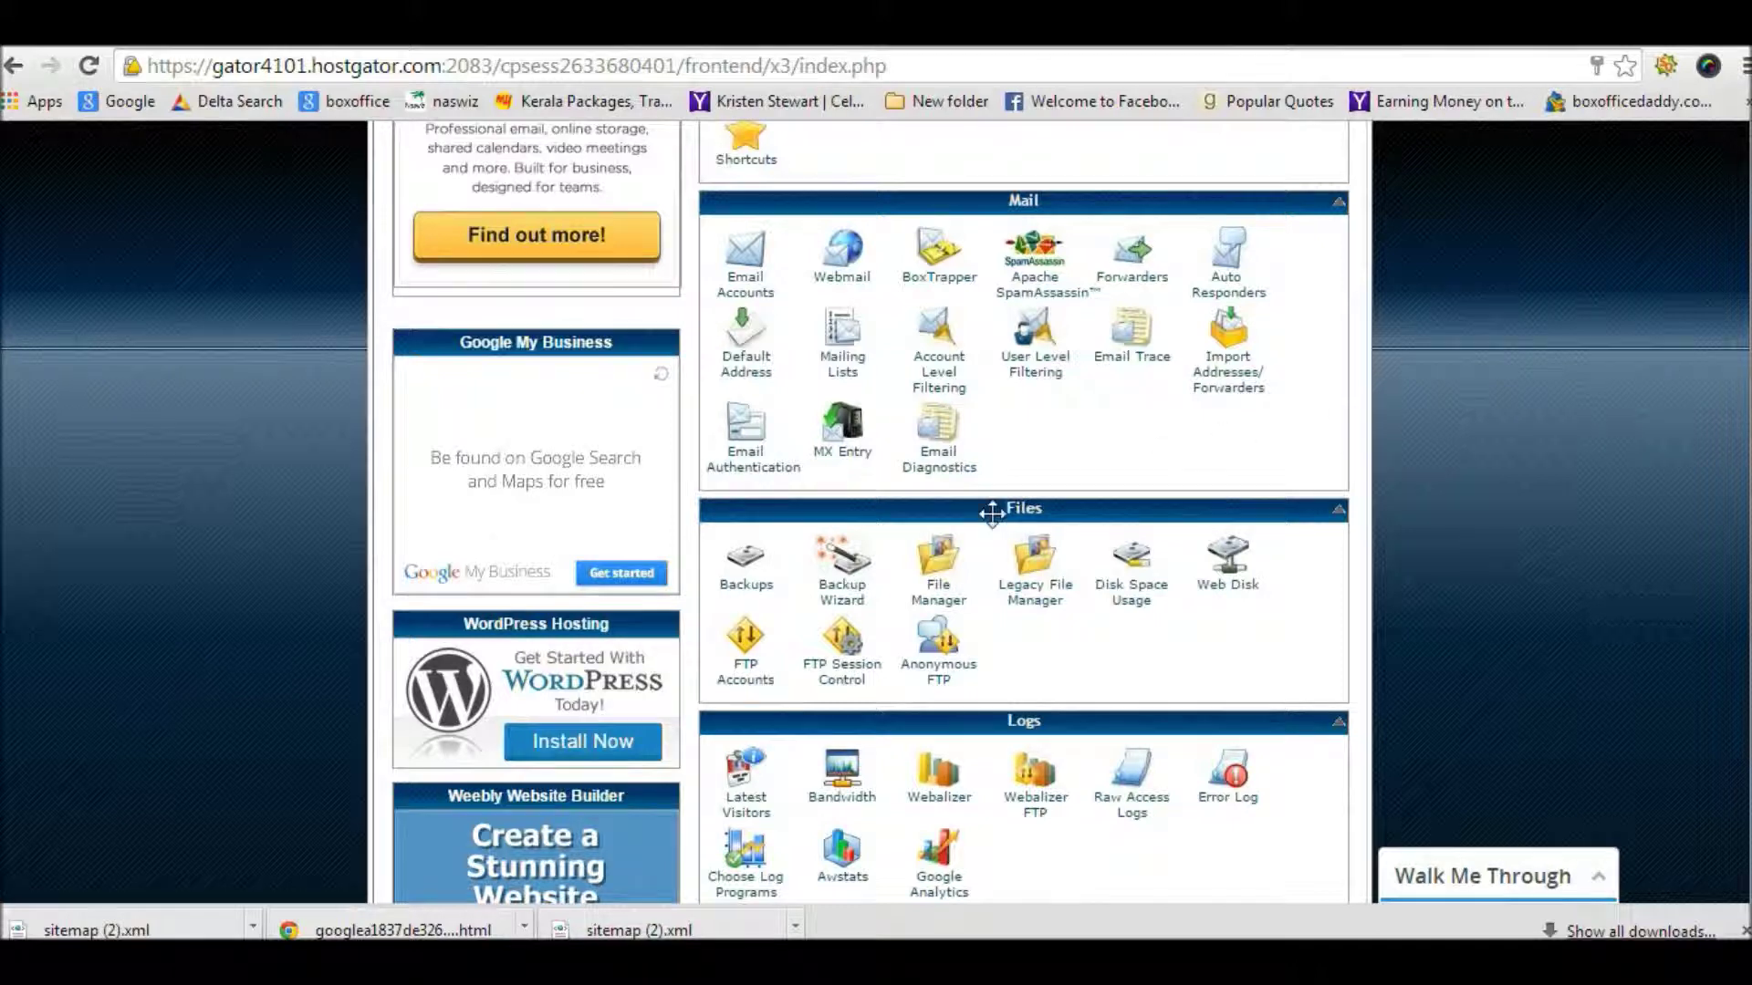
pyautogui.click(985, 598)
pyautogui.click(949, 587)
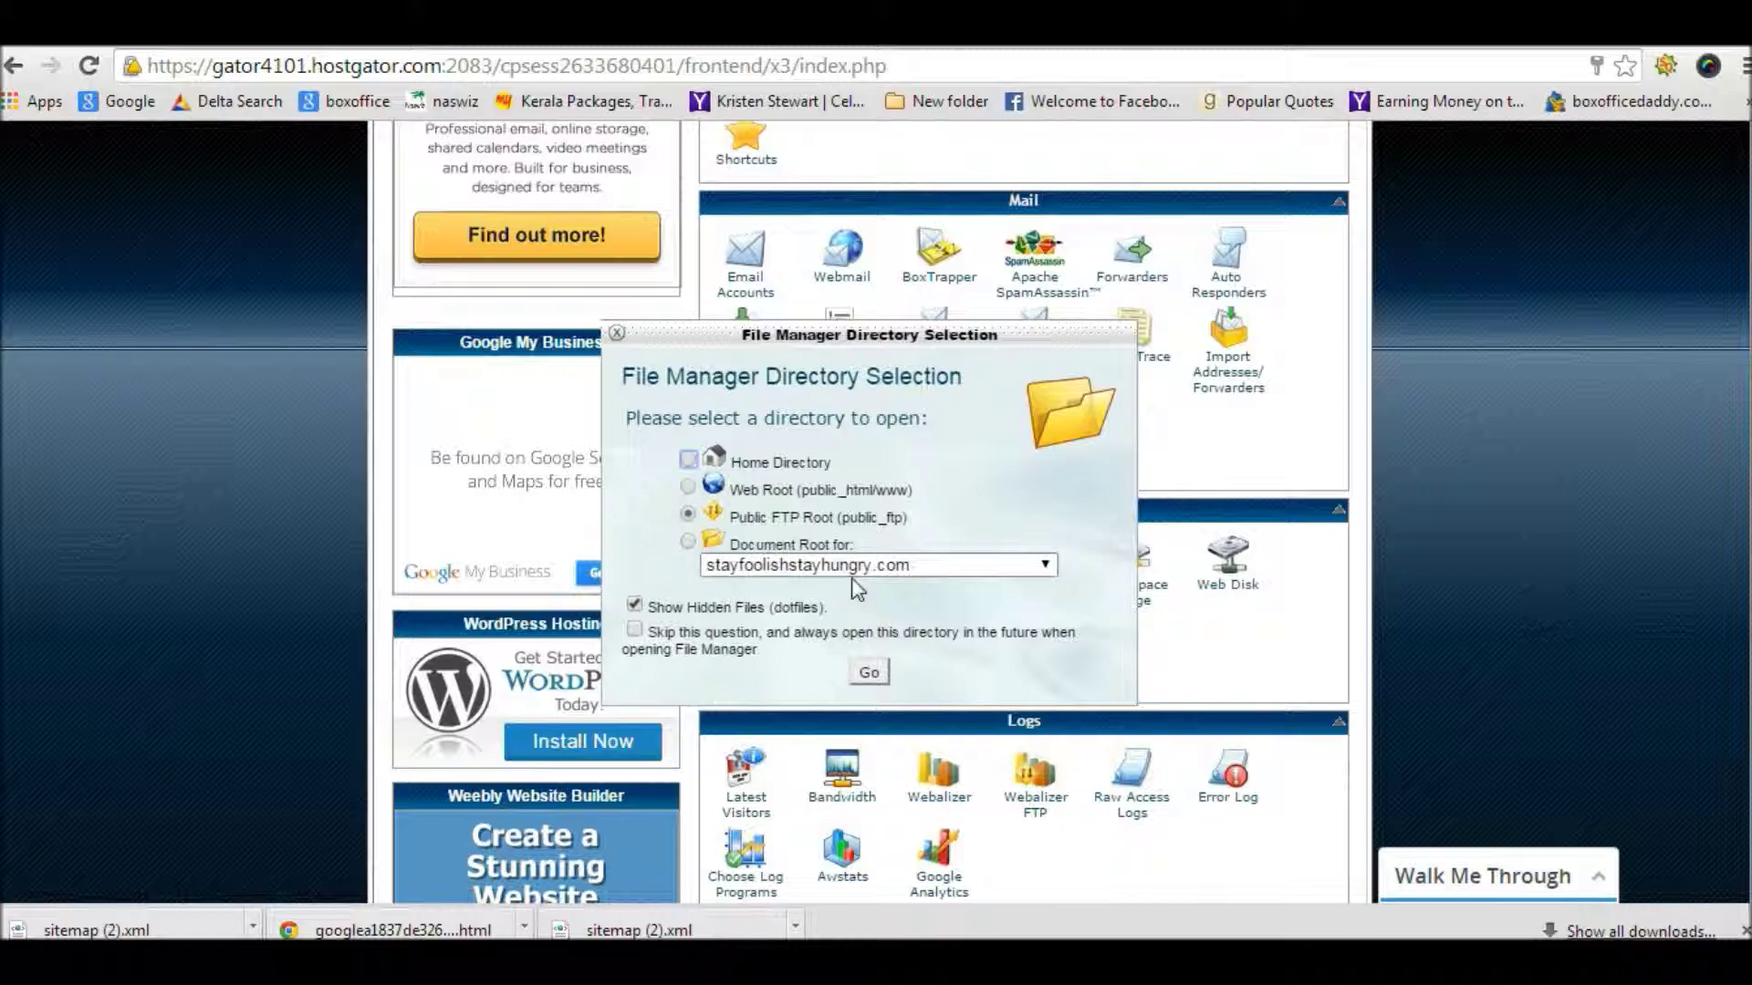
pyautogui.click(869, 673)
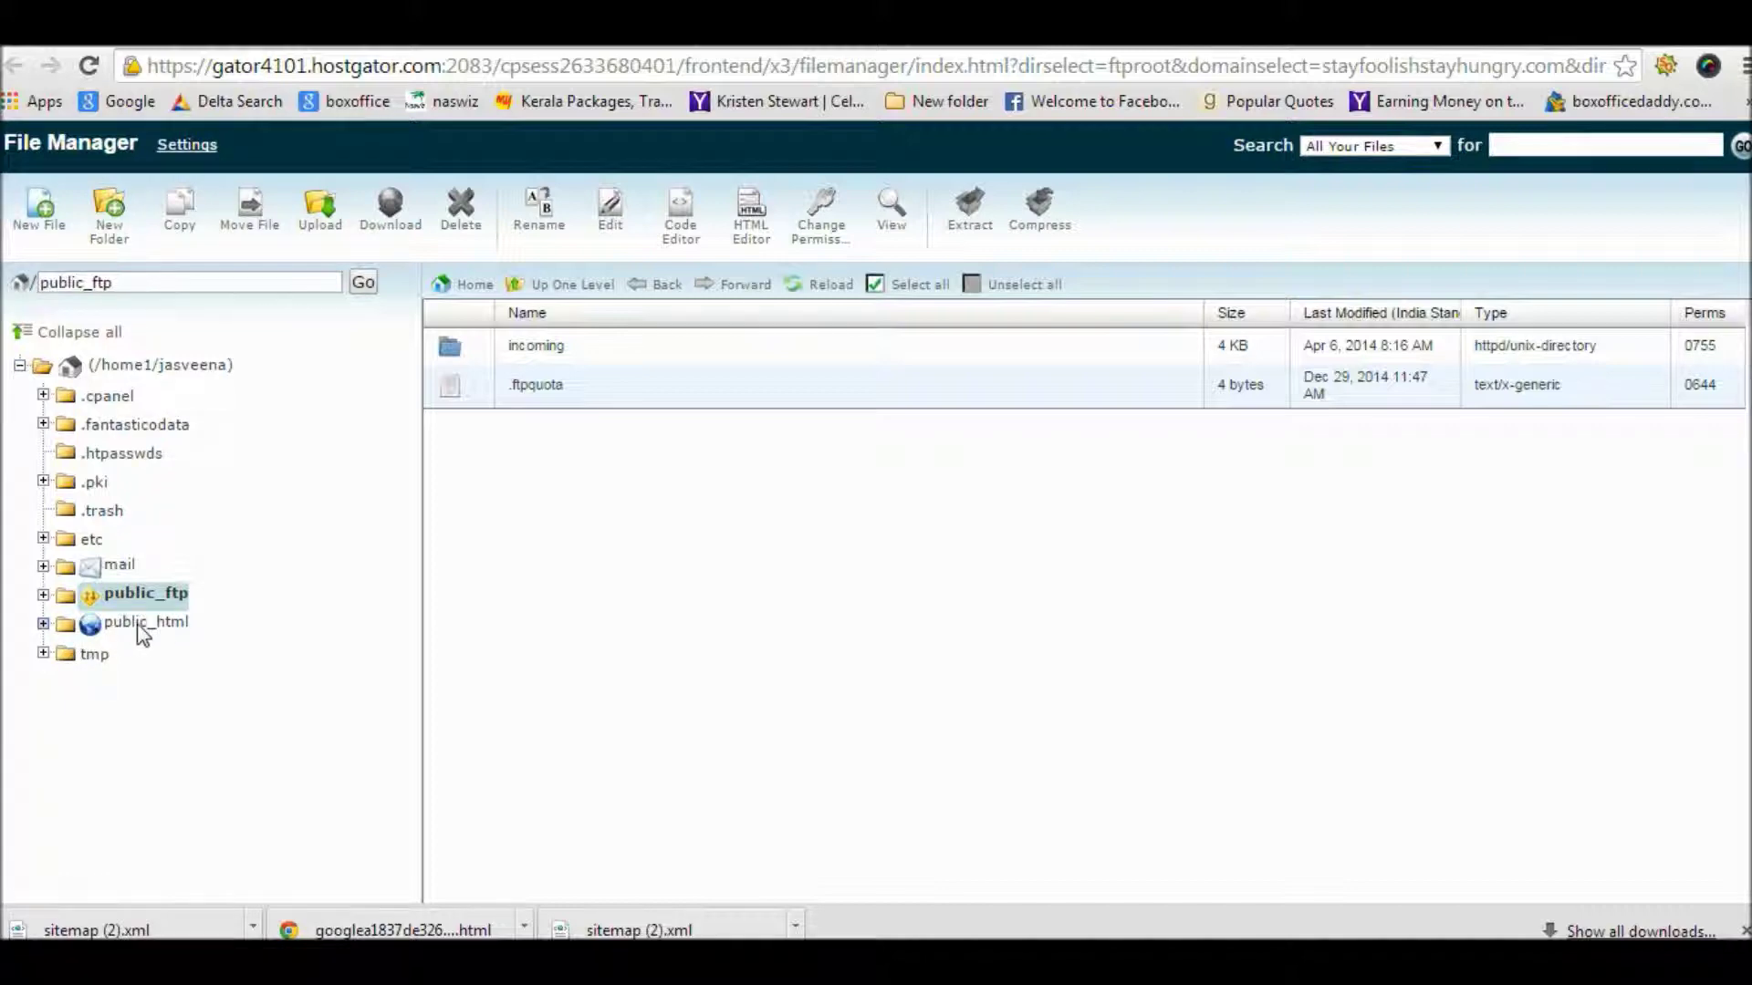
# - Open the upload page for the public_html/stayfoolishstayhungry.com folder
pyautogui.click(66, 628)
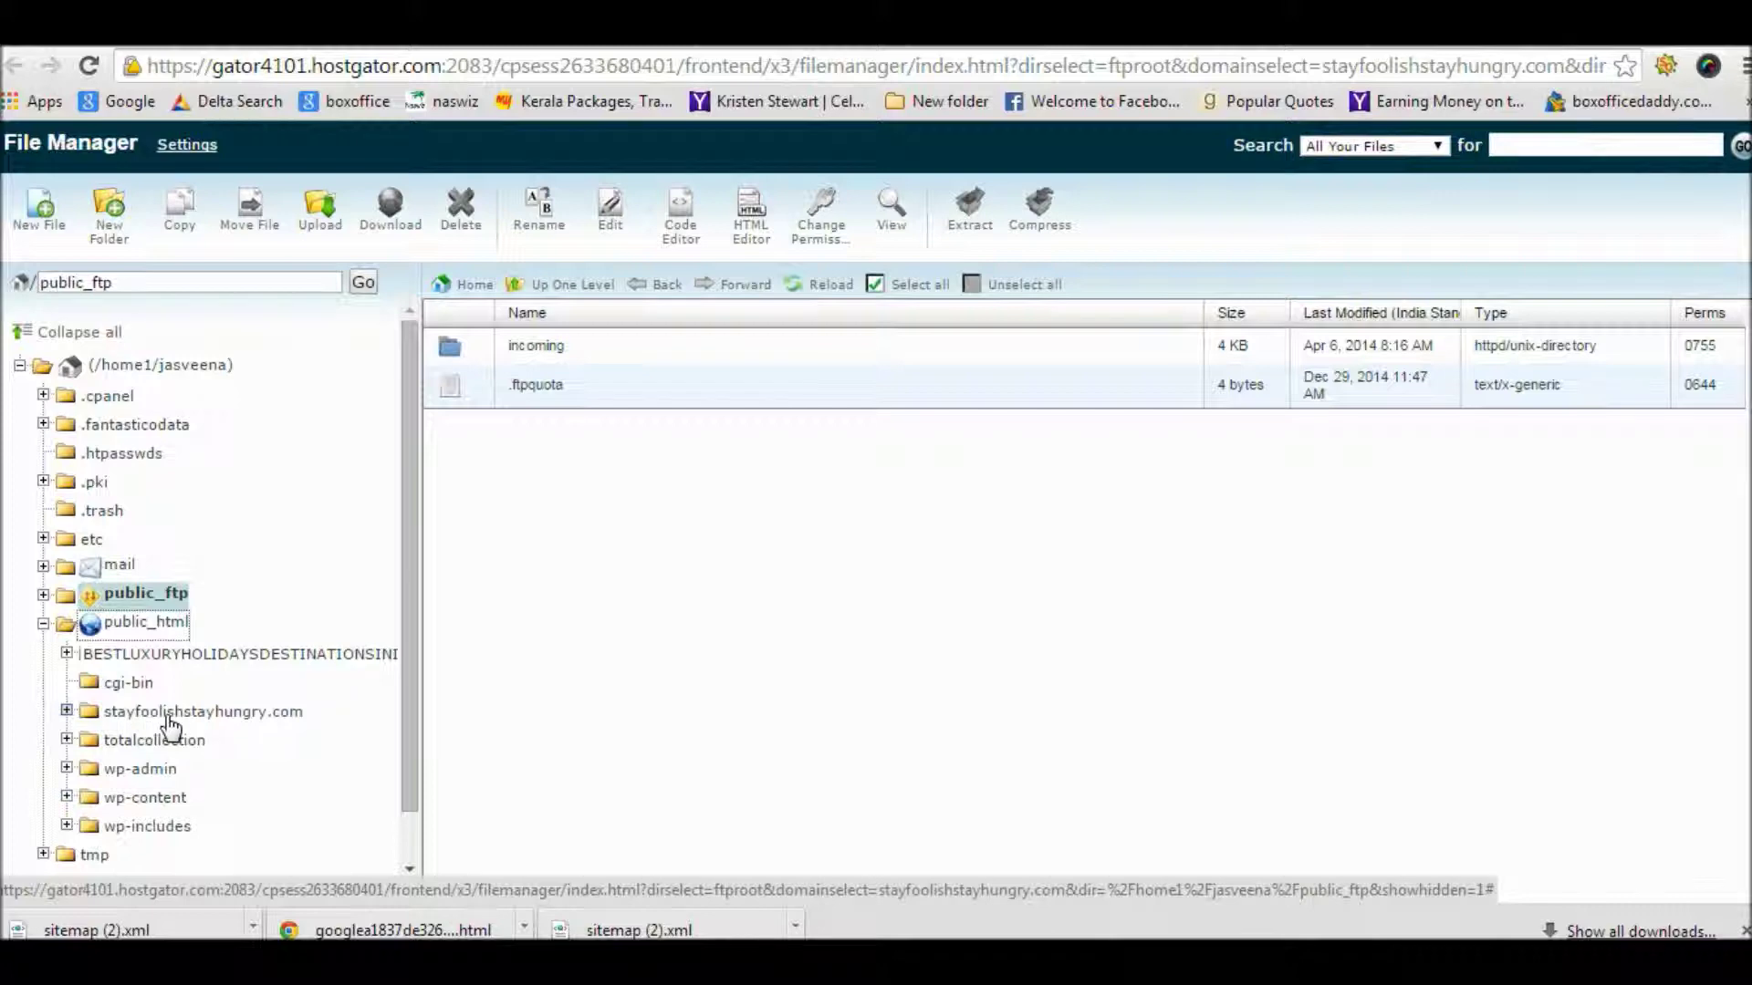
pyautogui.click(169, 723)
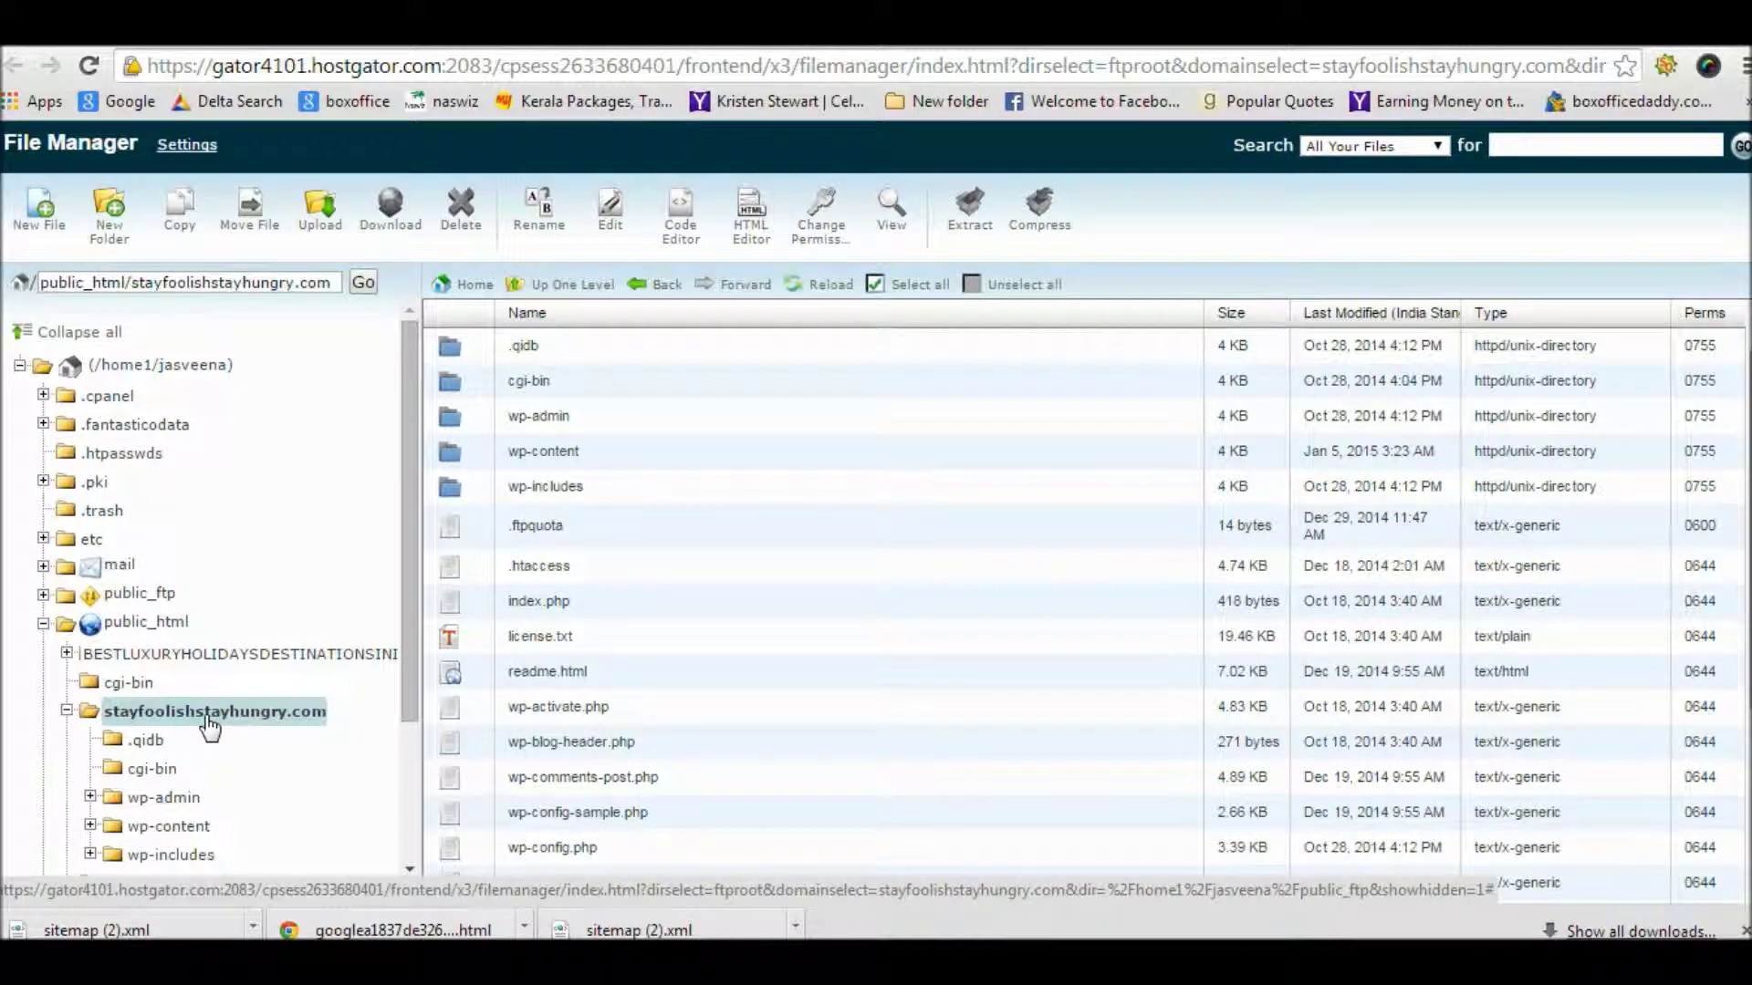
pyautogui.click(326, 219)
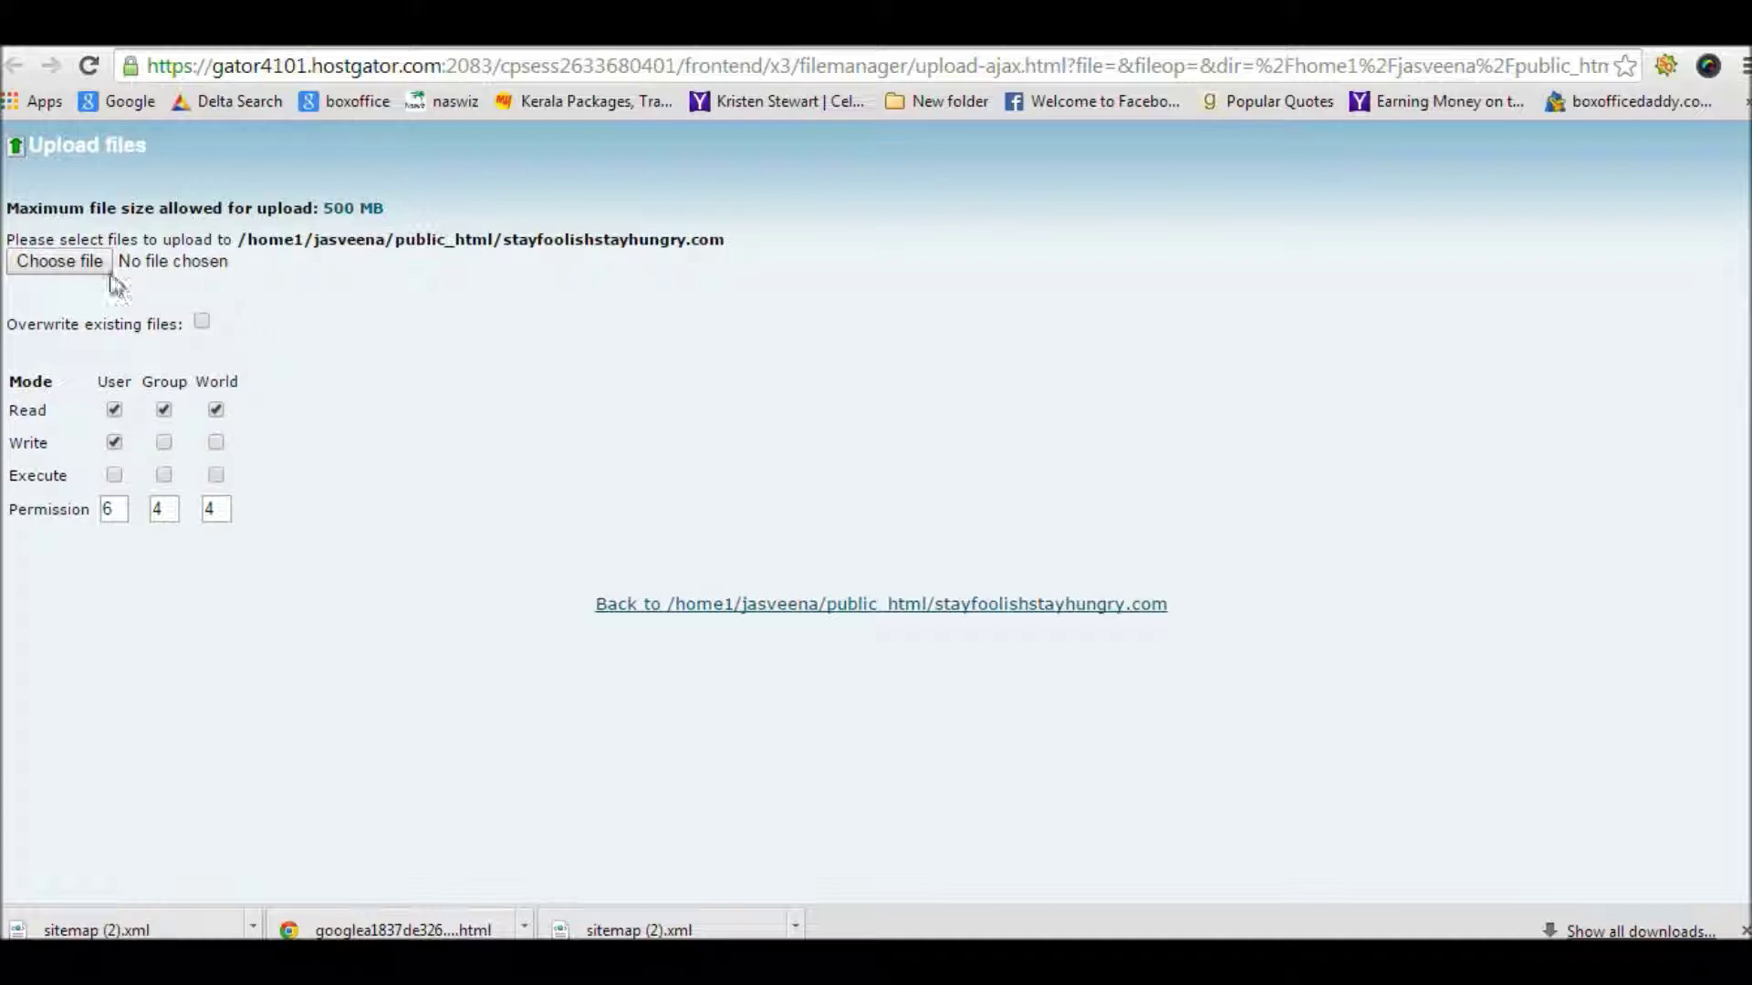
# - Upload sitemap.xml from the Desktop, then go to the Webmaster Tools dashboard
pyautogui.click(80, 270)
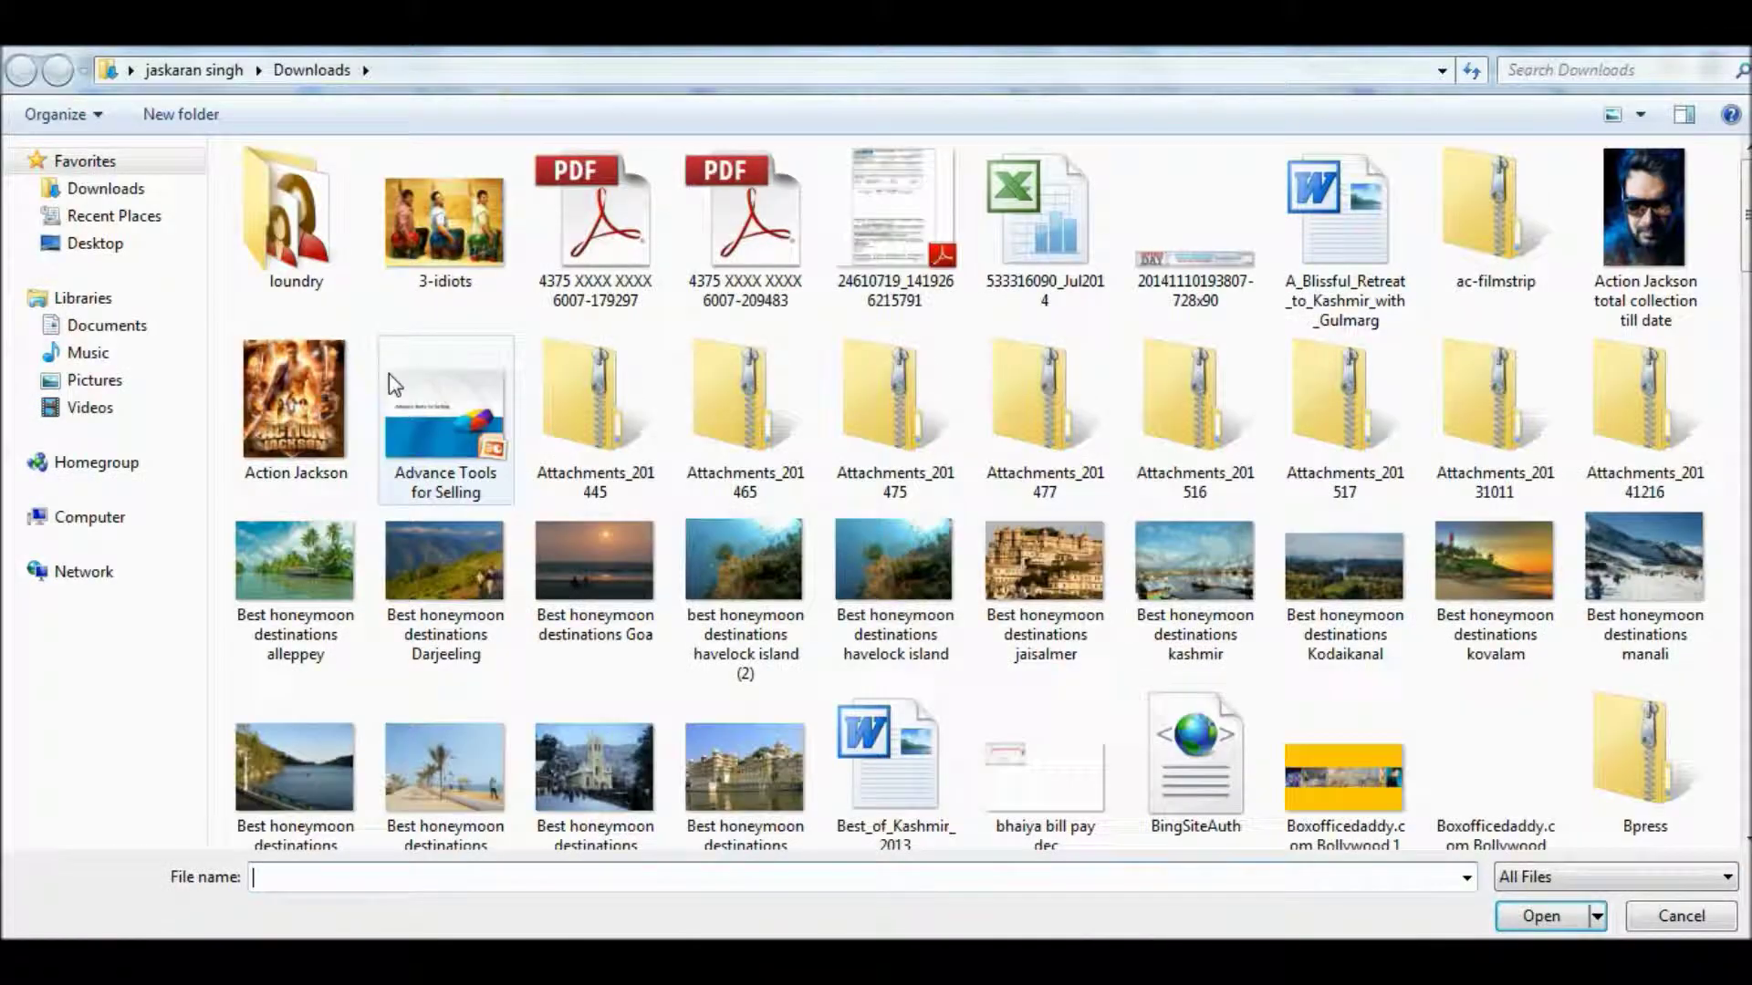
pyautogui.click(95, 243)
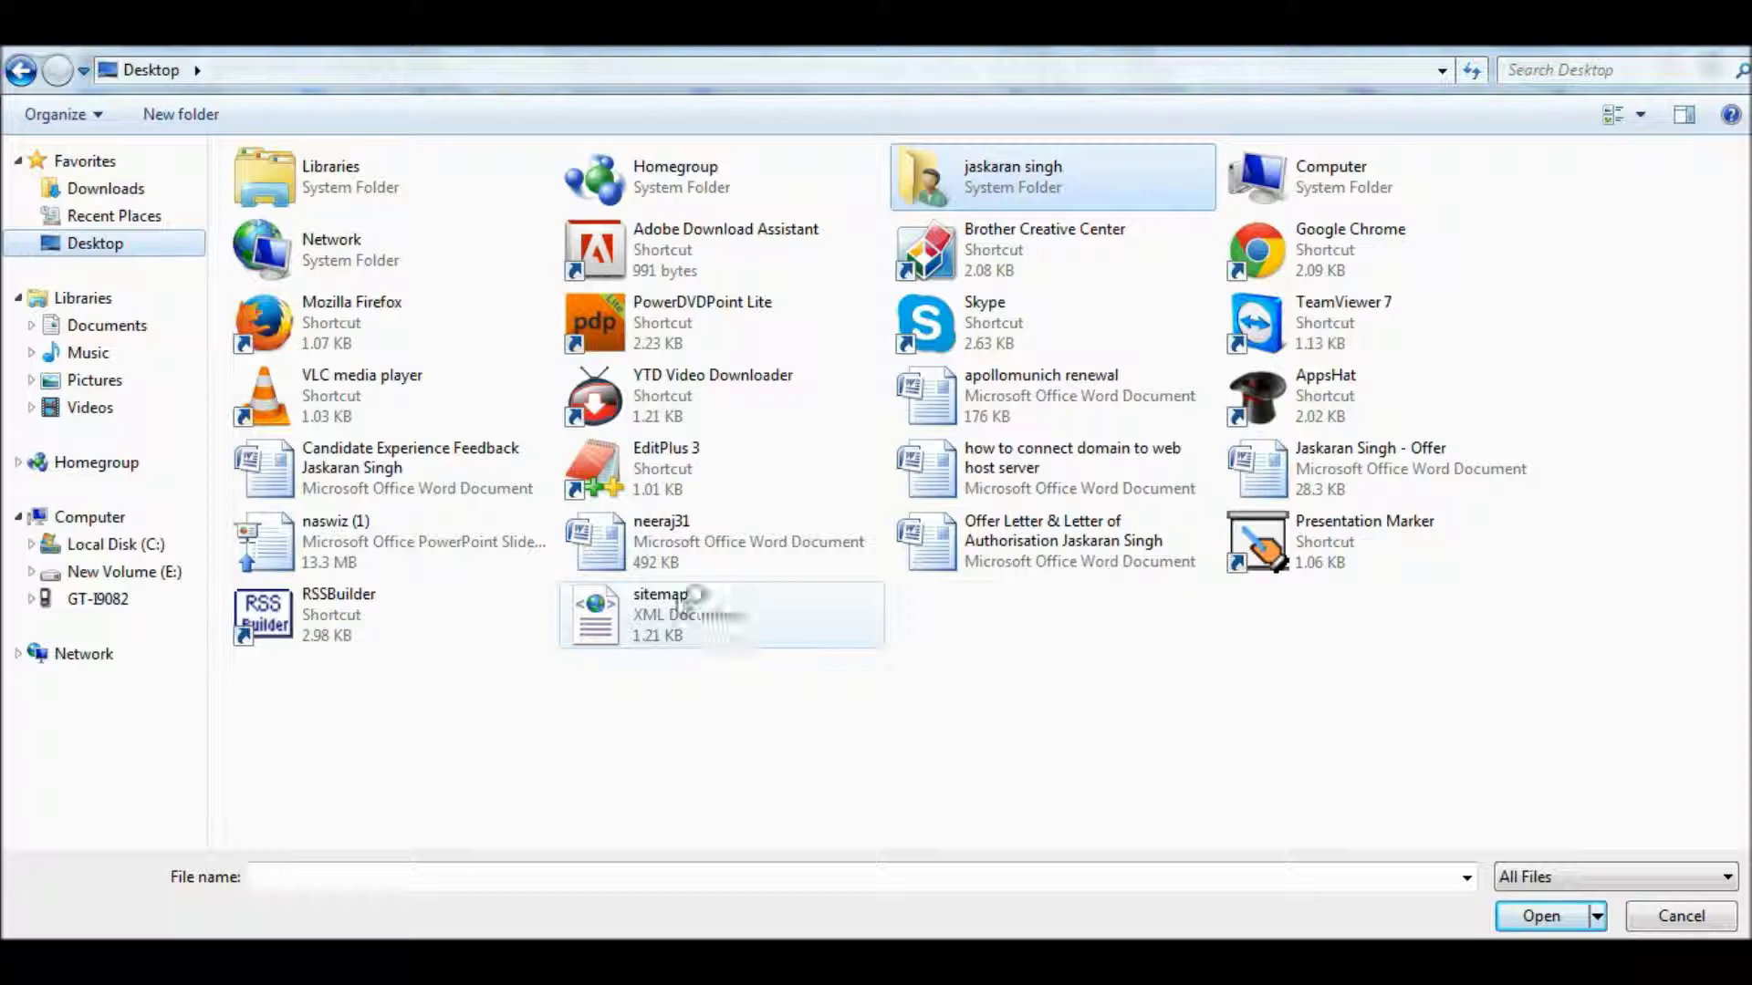
pyautogui.moveTo(657, 616)
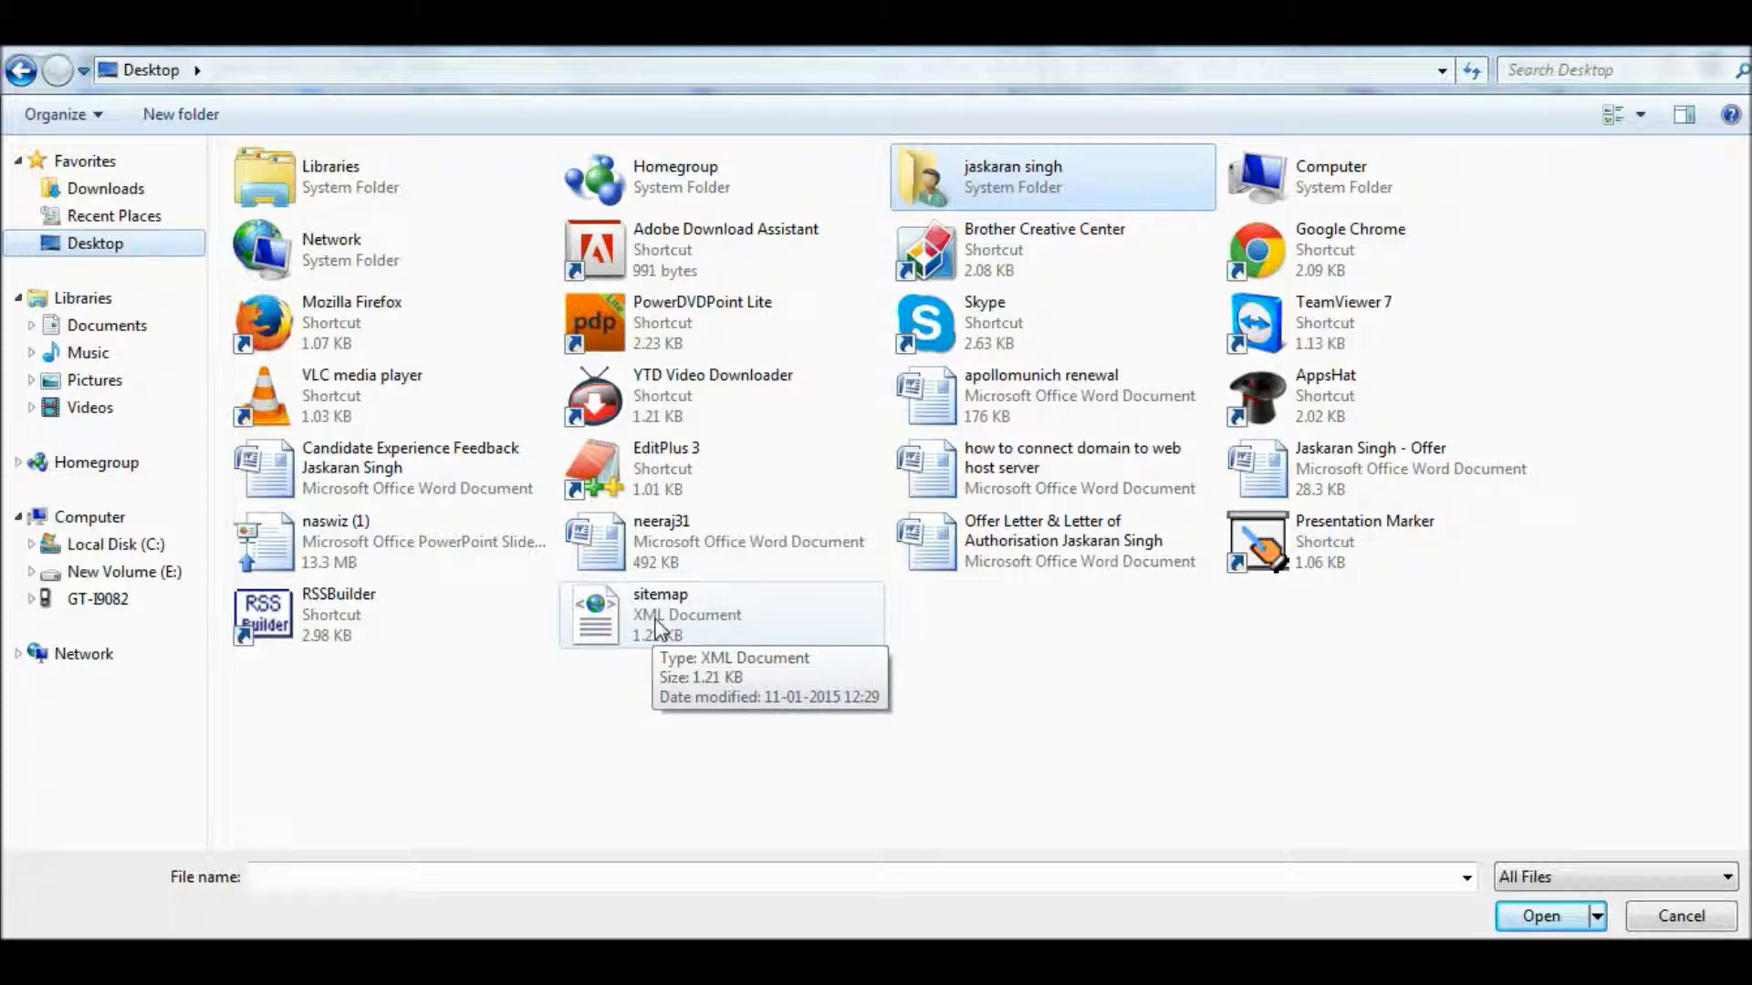
pyautogui.doubleClick(656, 628)
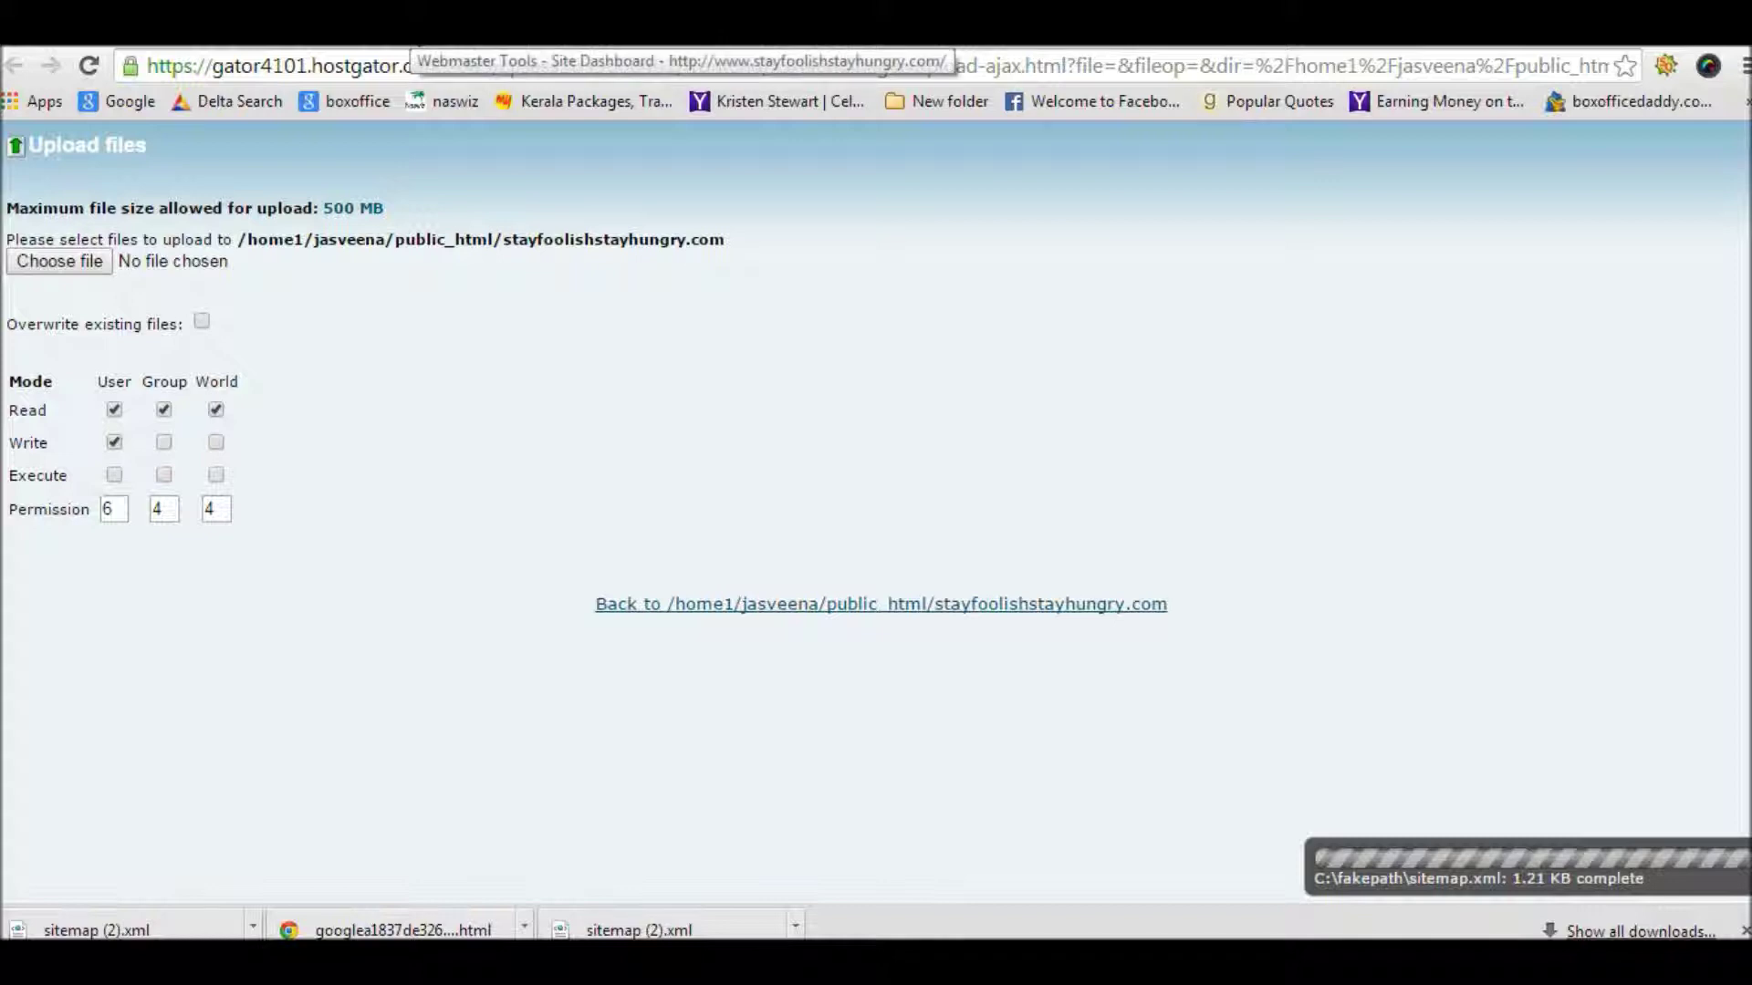
pyautogui.click(511, 32)
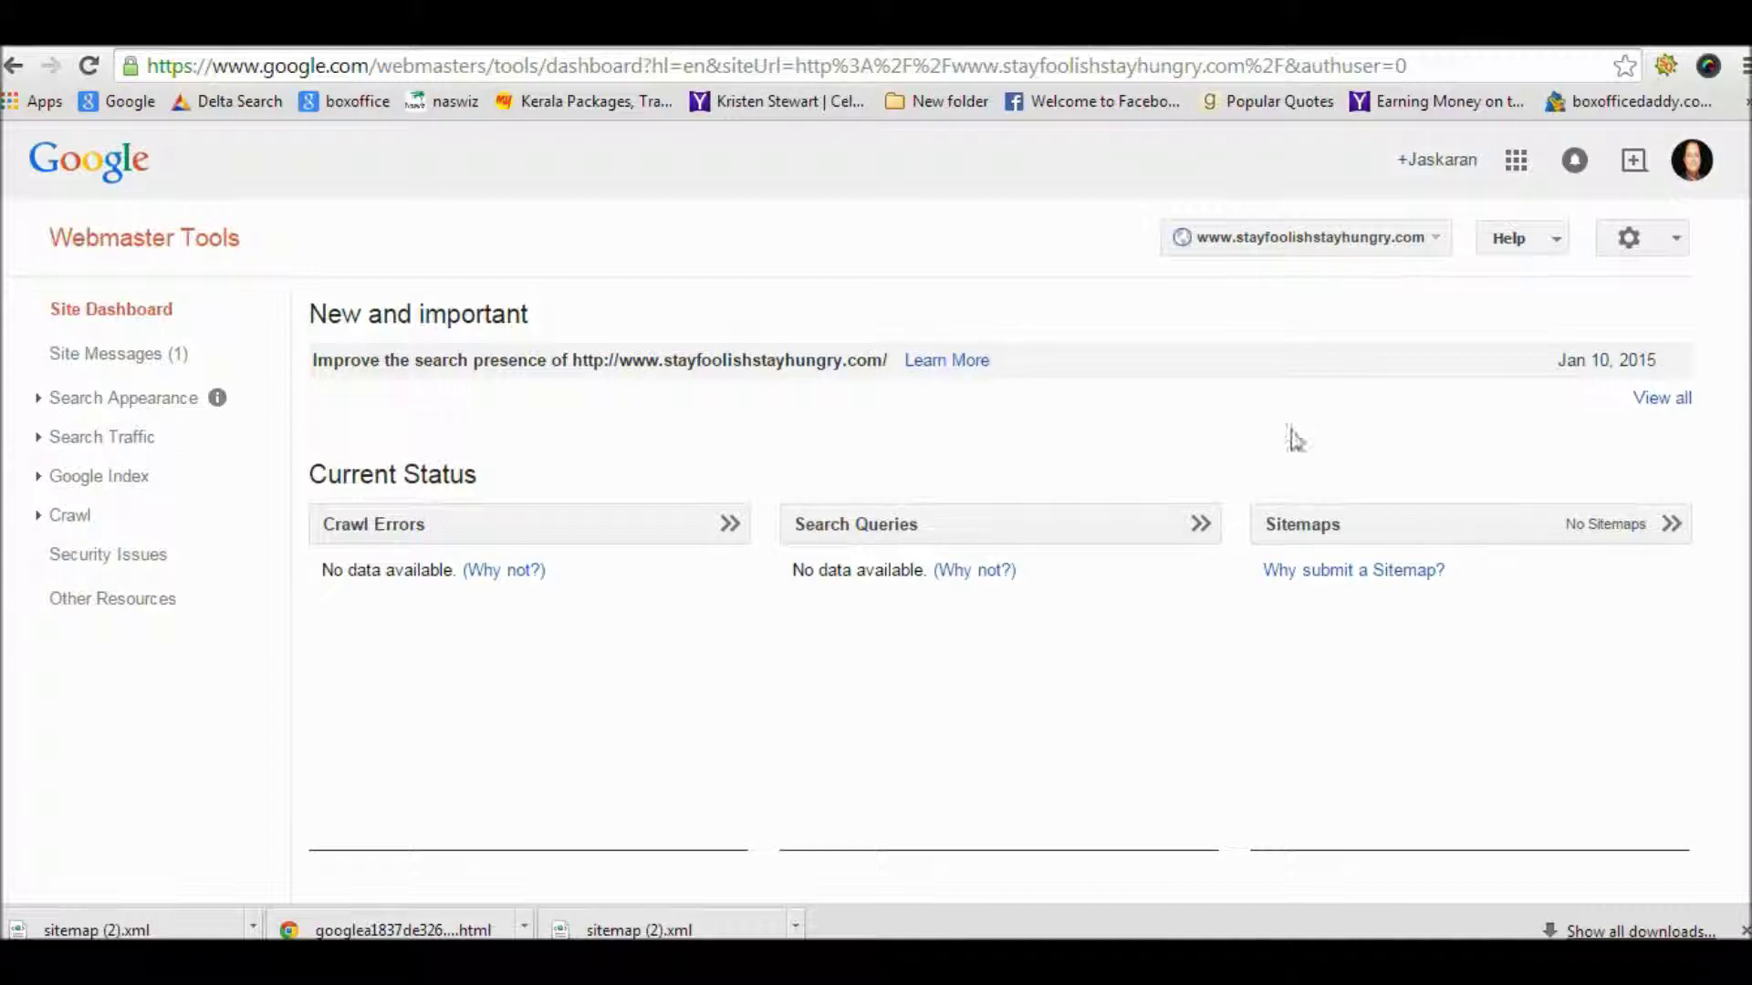
# - Go to Crawl > Sitemaps and open the Add/Test Sitemap form
pyautogui.click(73, 517)
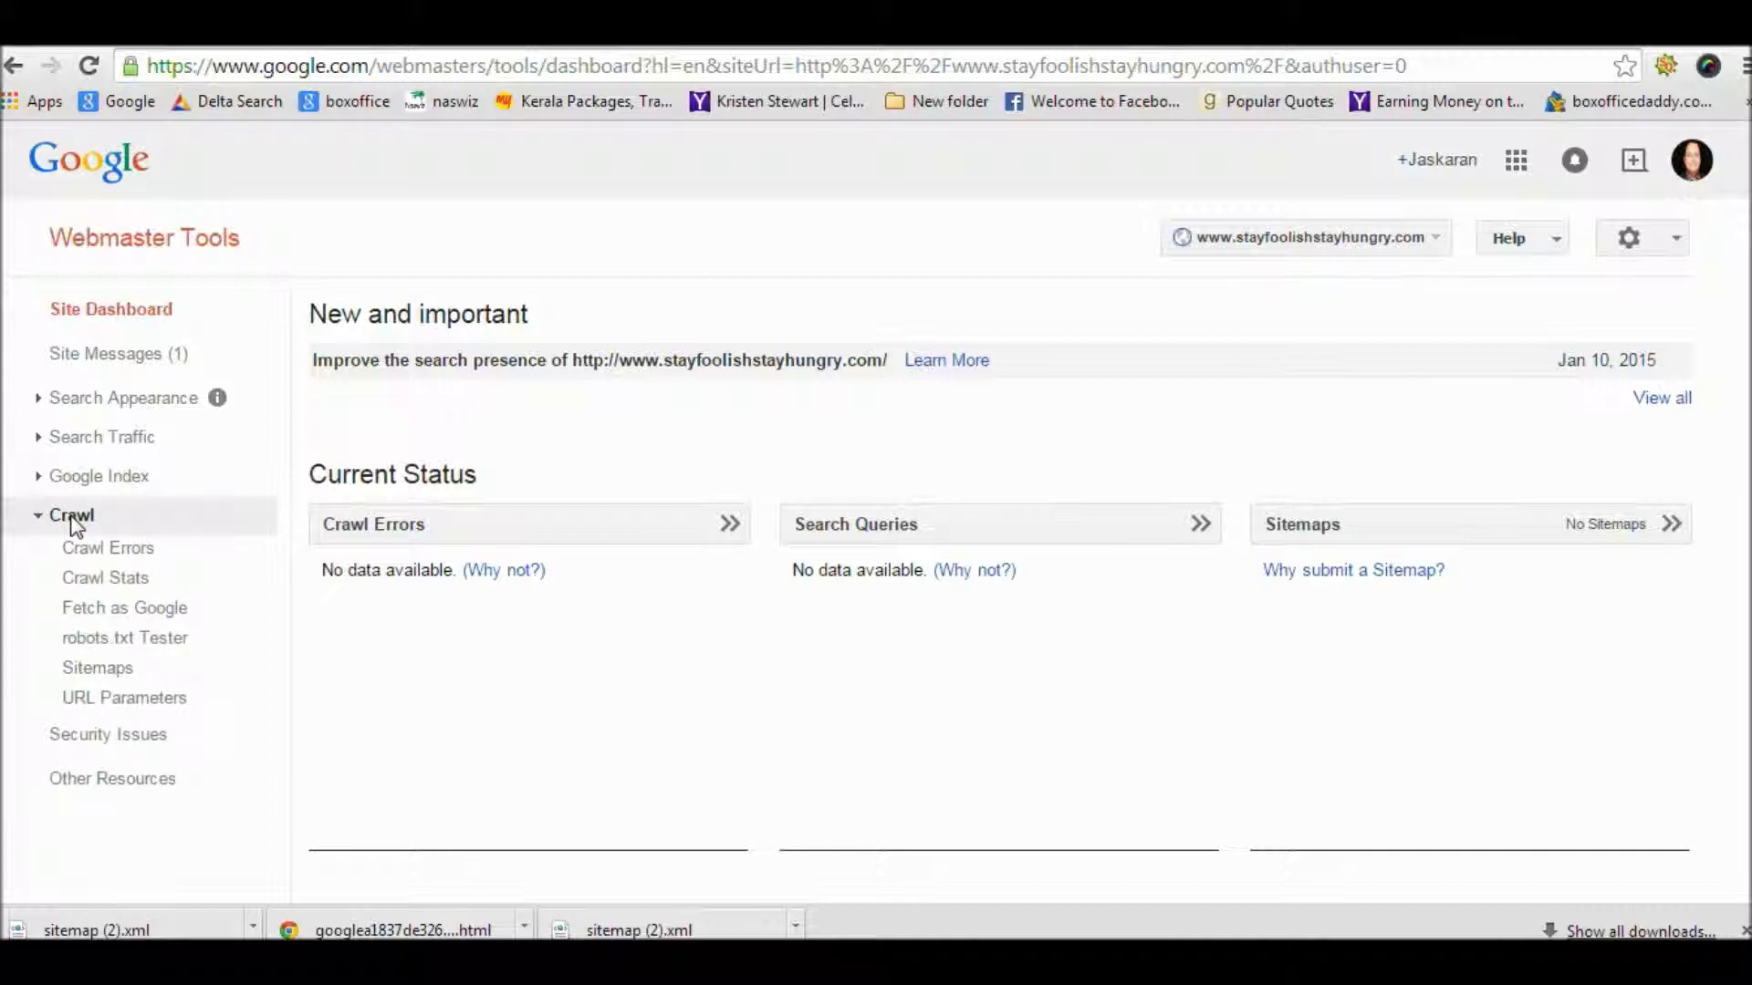
pyautogui.click(103, 669)
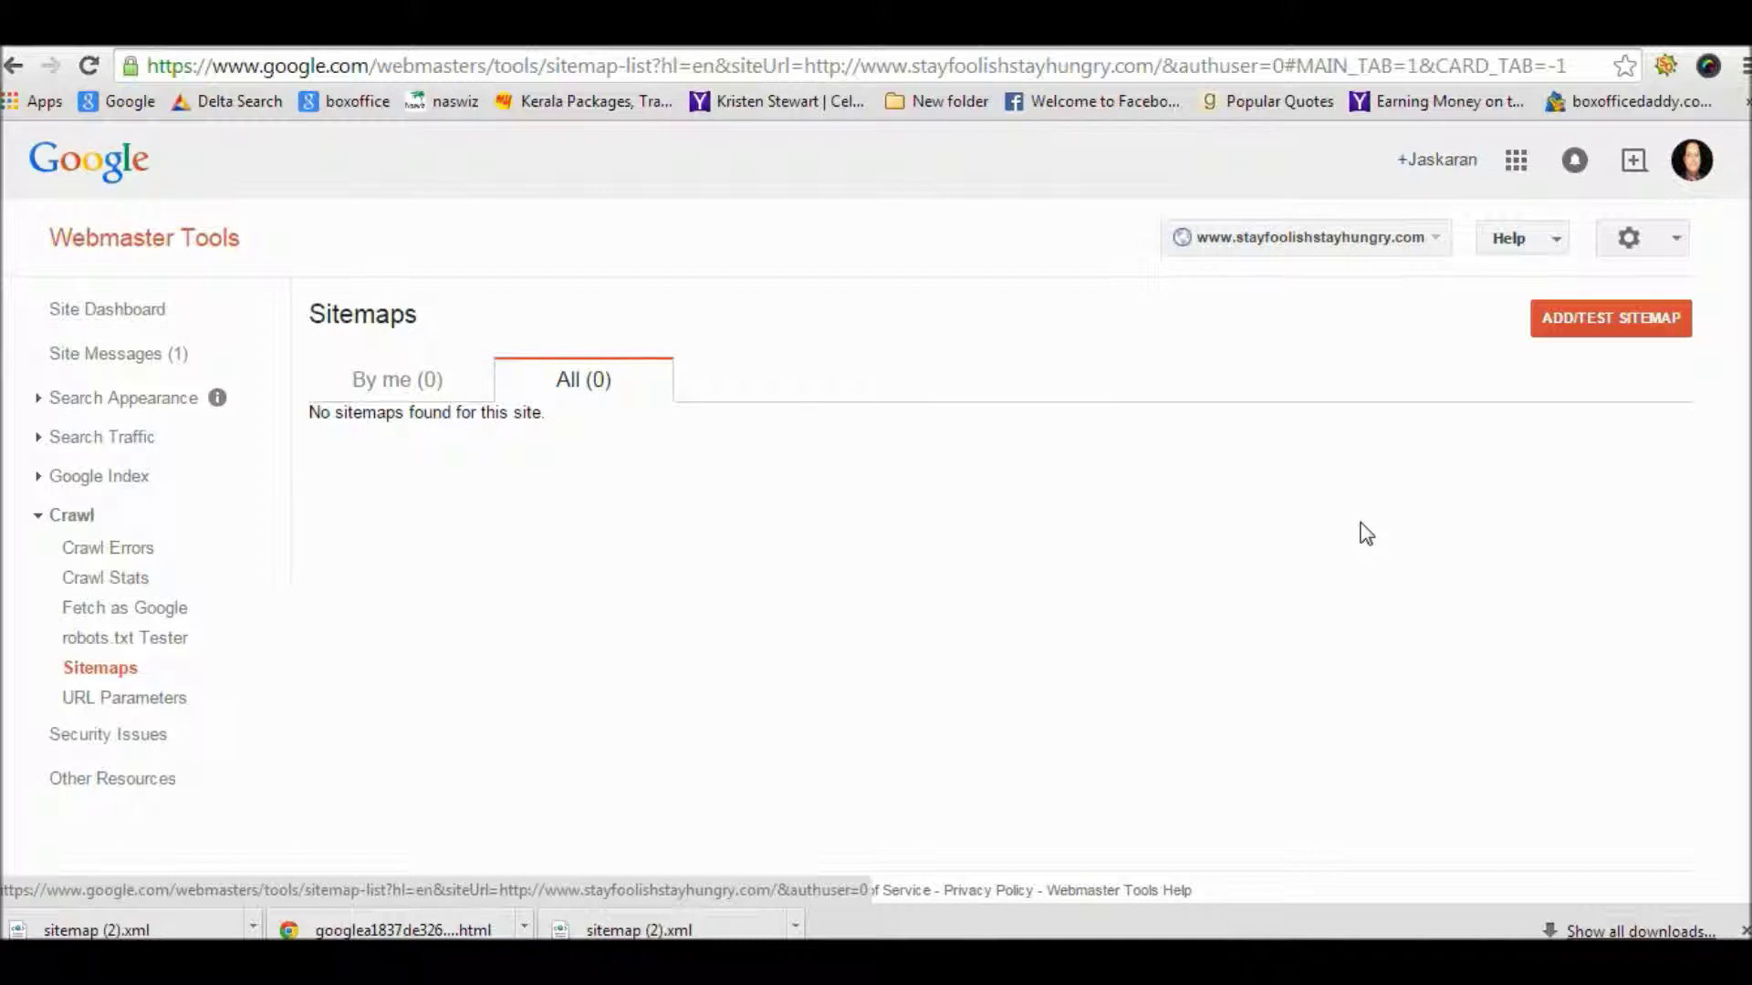
pyautogui.click(1595, 333)
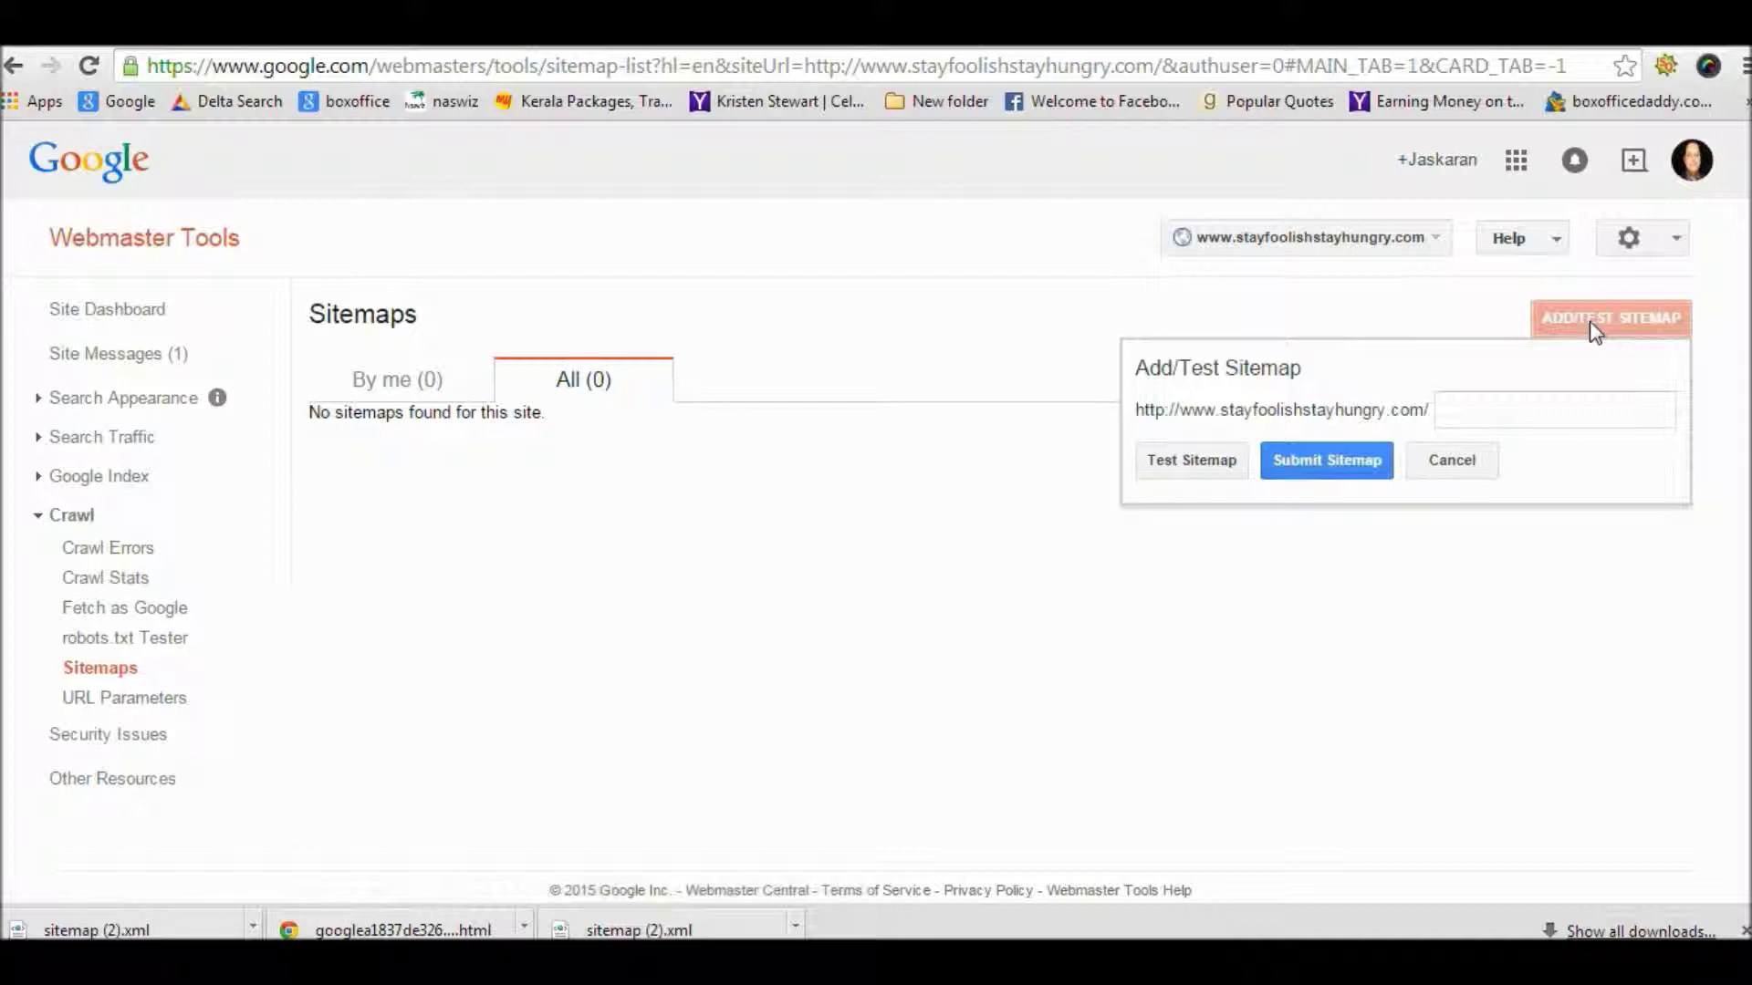
# - Test sitemap.xml, review the result of 8 pages with no errors, and close it
pyautogui.click(1502, 408)
pyautogui.write('sitemap.xml')
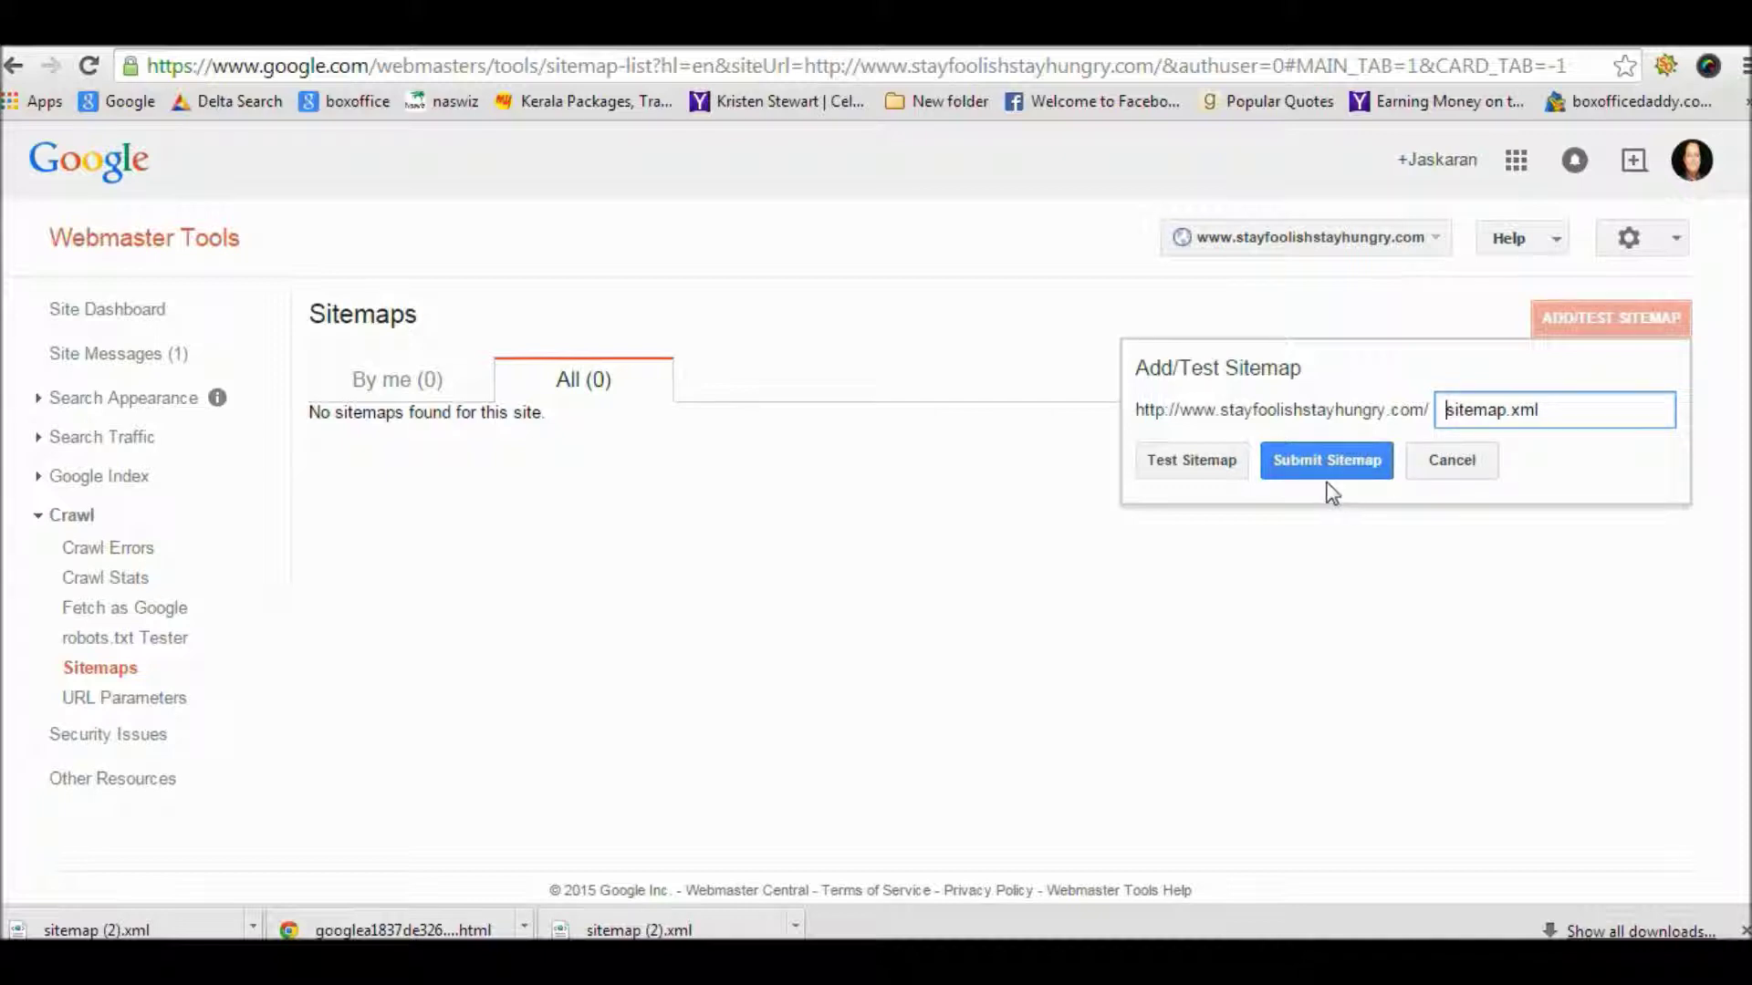
pyautogui.click(1192, 470)
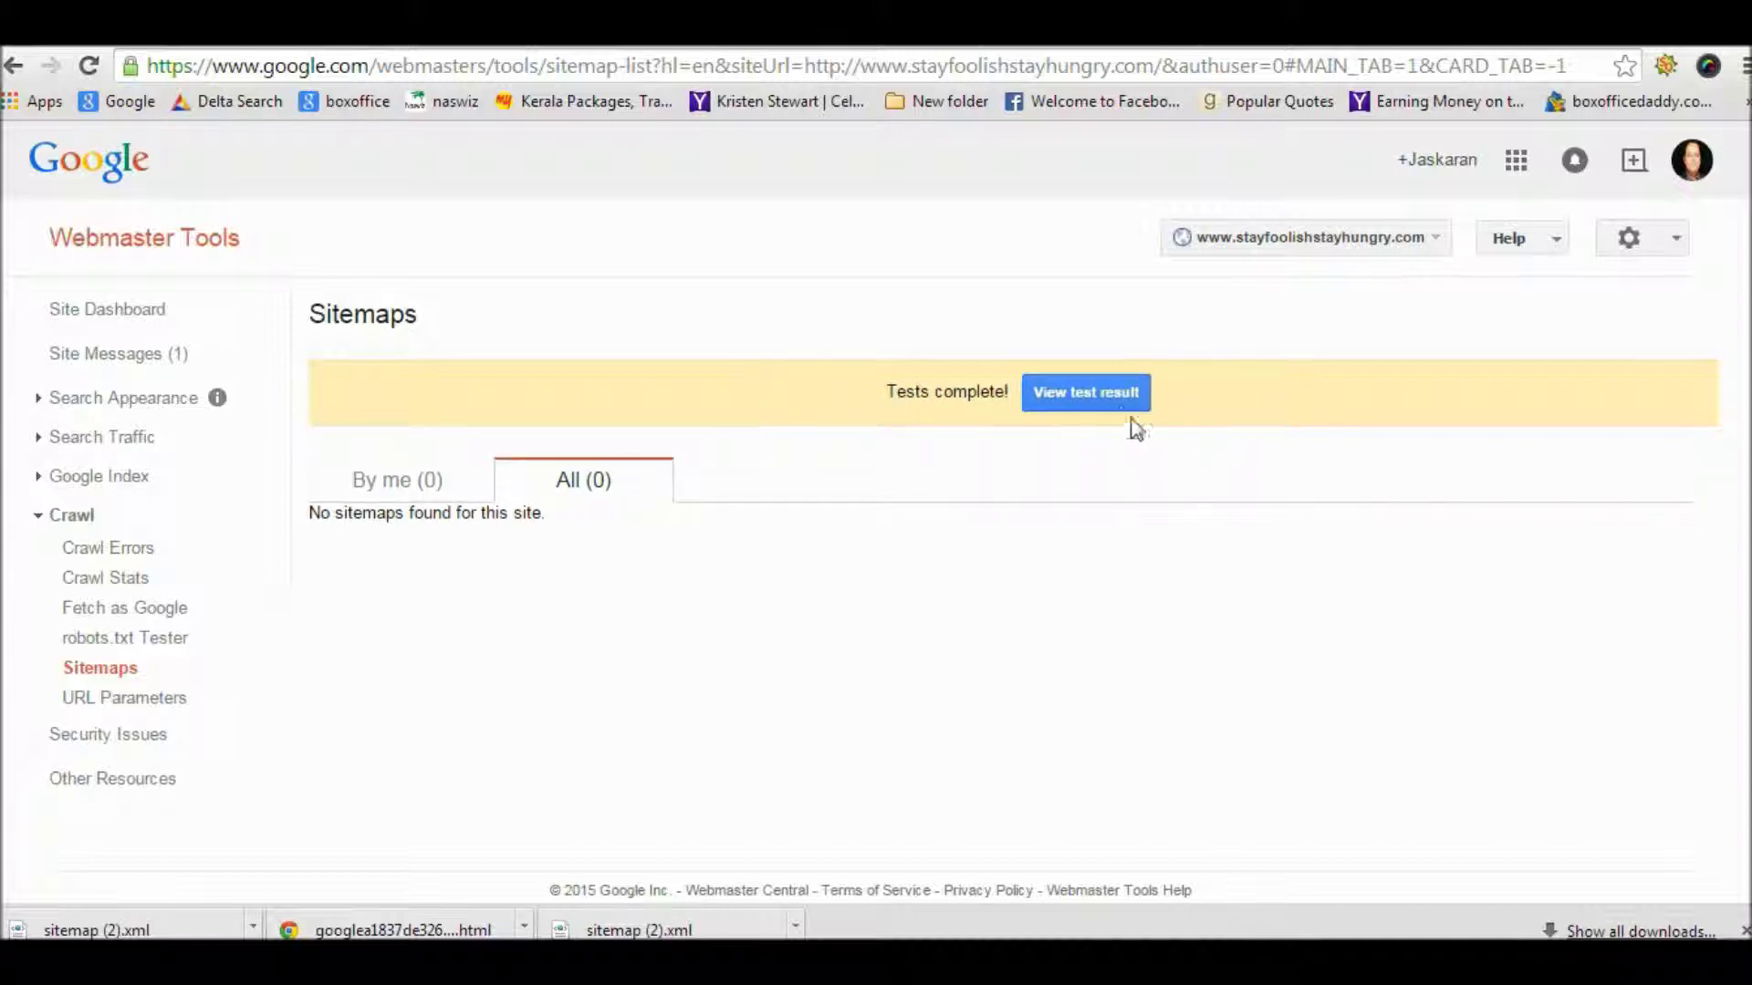
pyautogui.click(1113, 400)
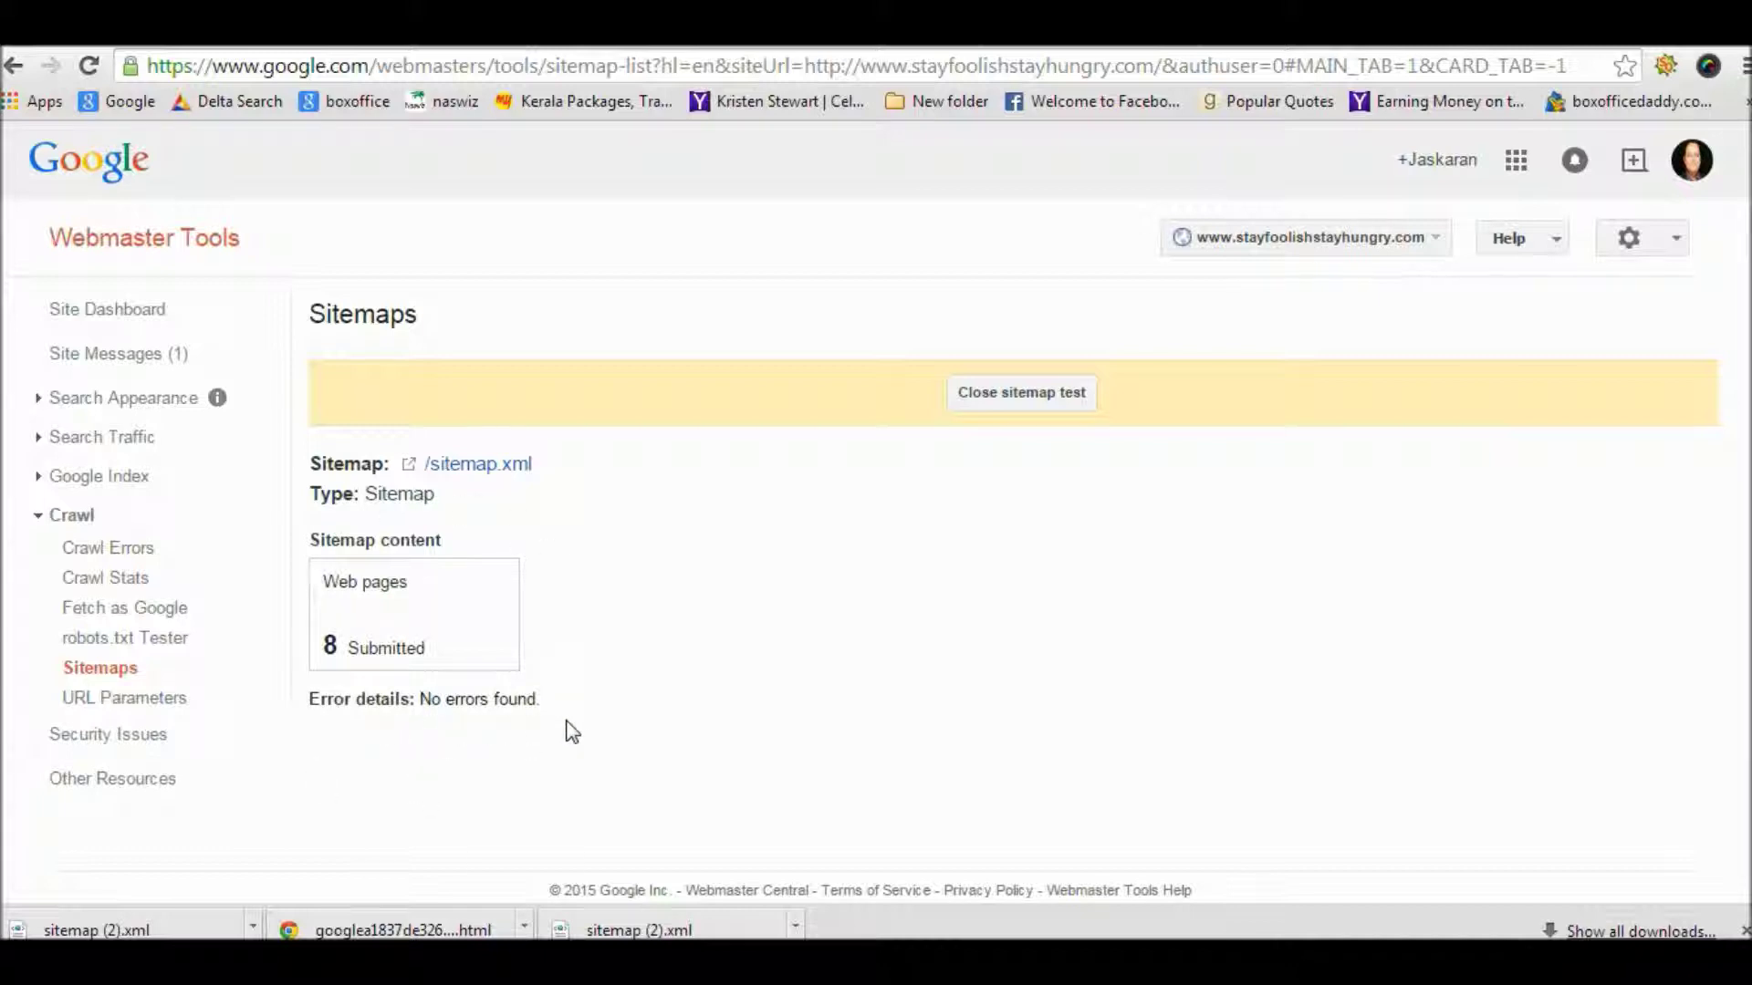
pyautogui.click(1040, 401)
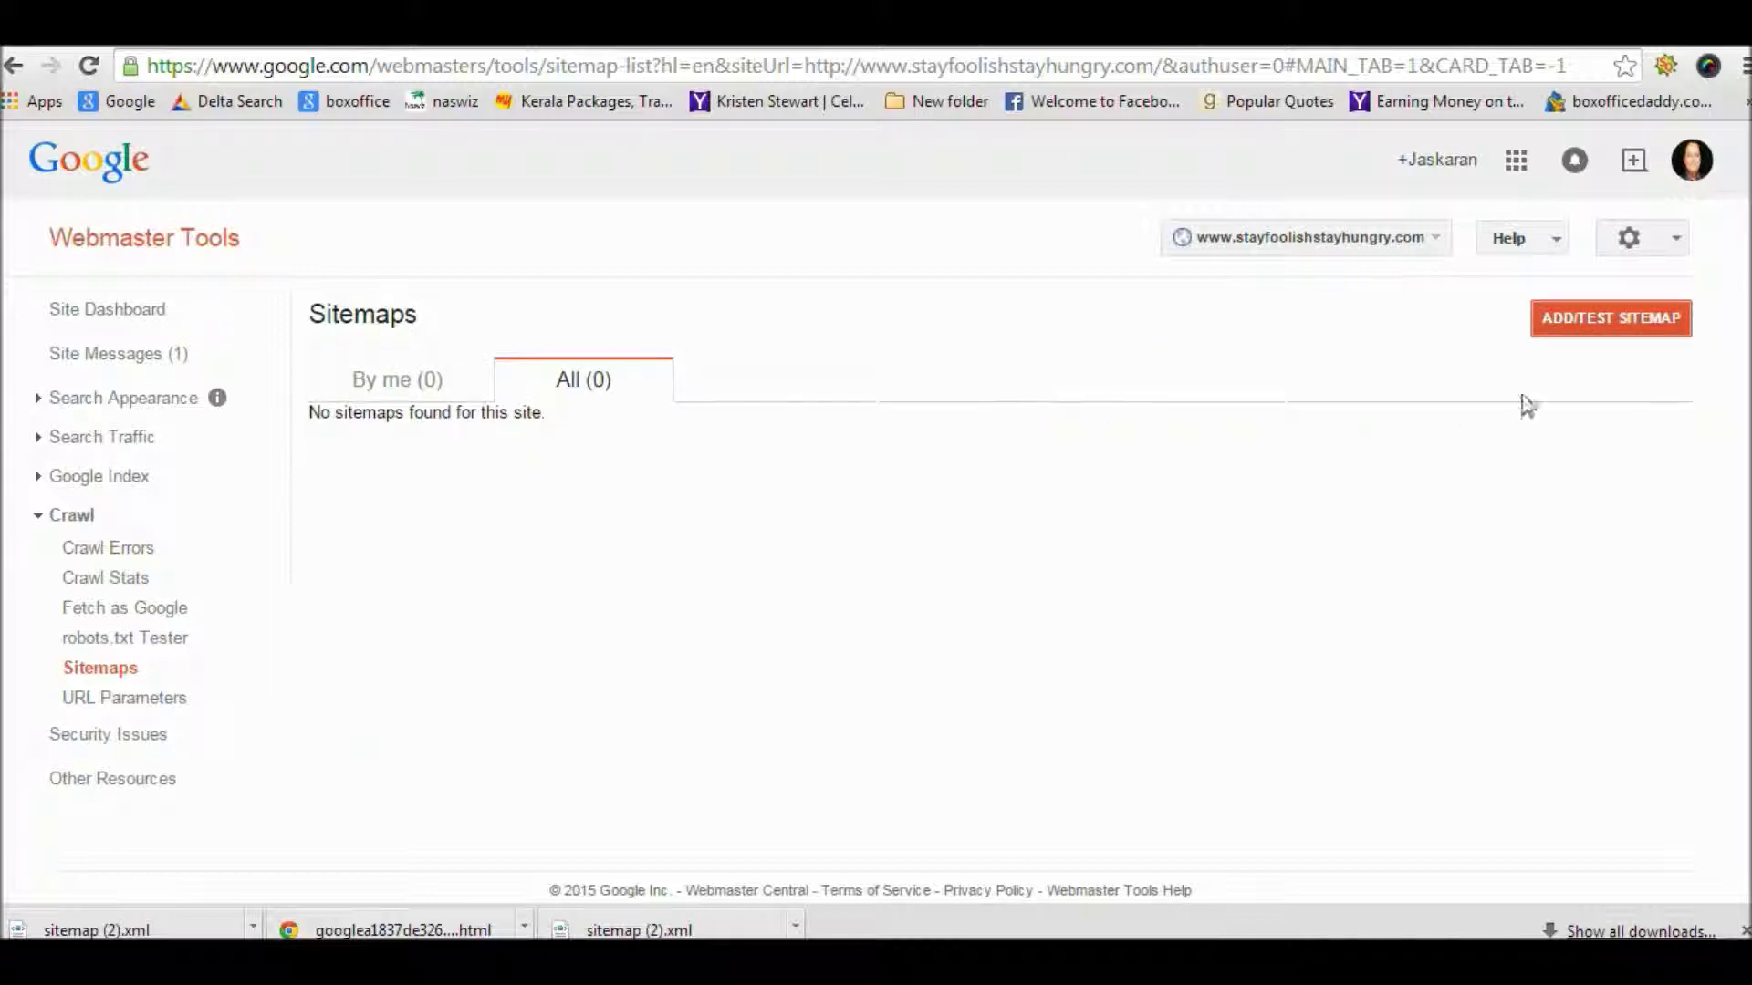
# - Submit sitemap.xml and reload to see it listed with 8 web pages
pyautogui.click(1598, 333)
pyautogui.click(1468, 417)
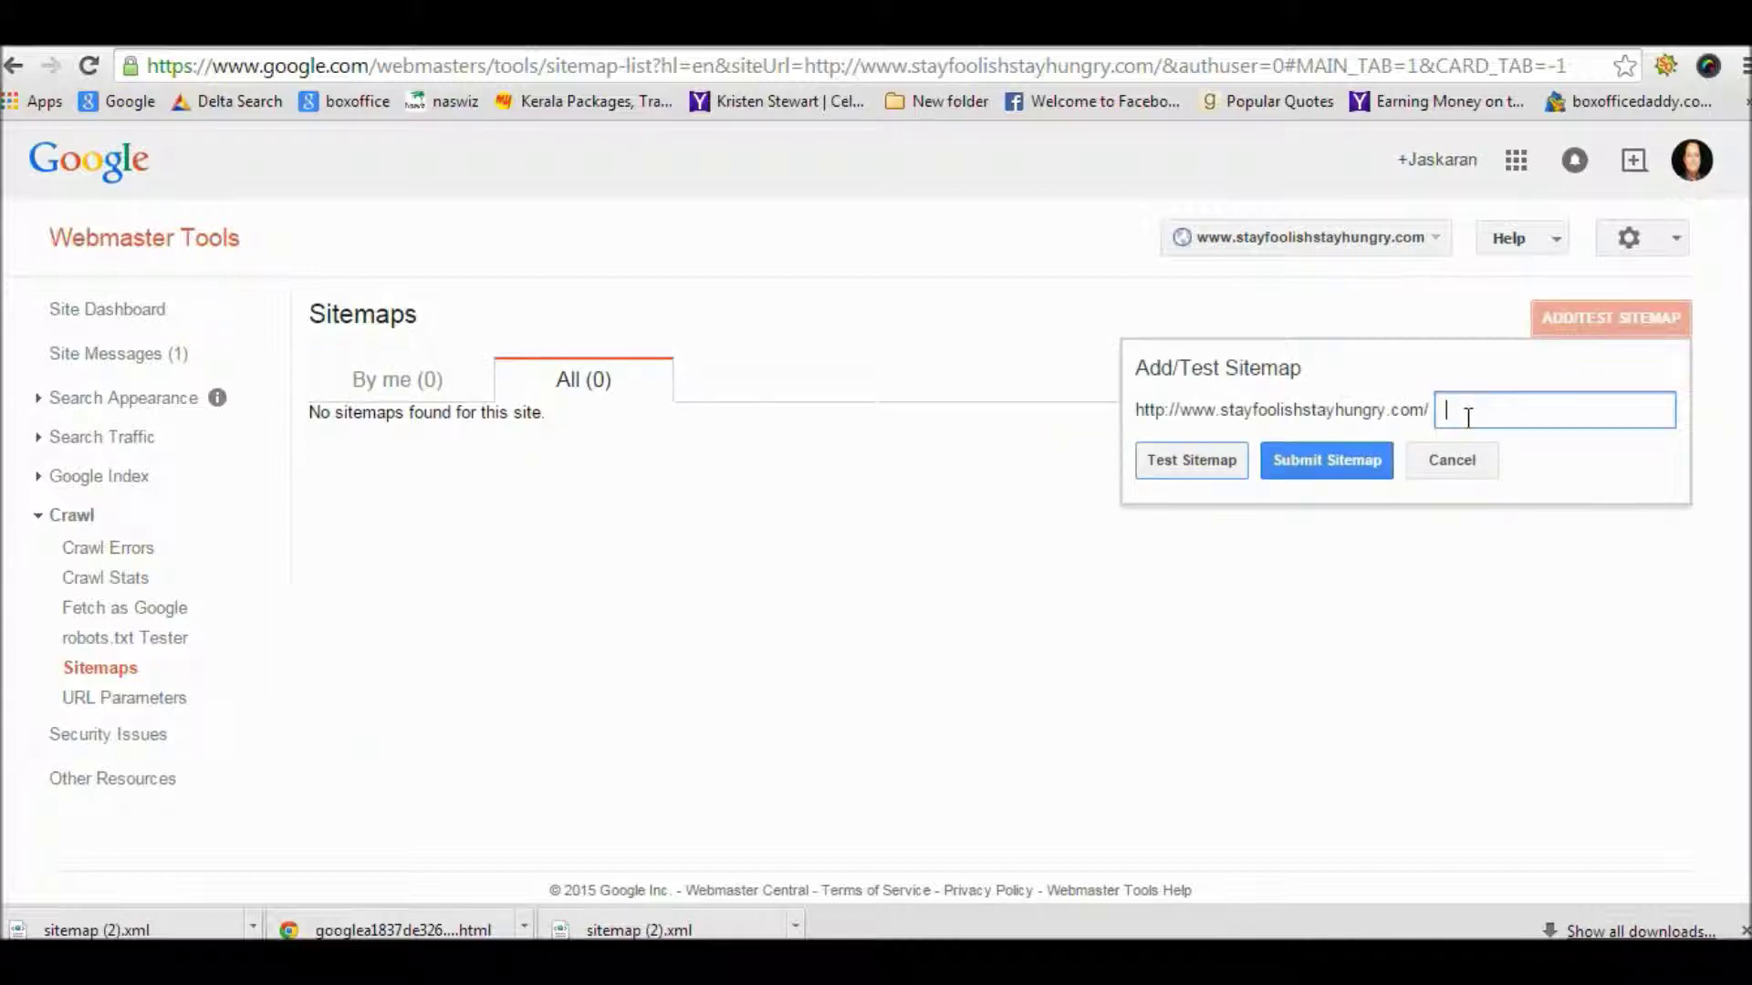
pyautogui.write('sitemap.xml')
pyautogui.click(1304, 463)
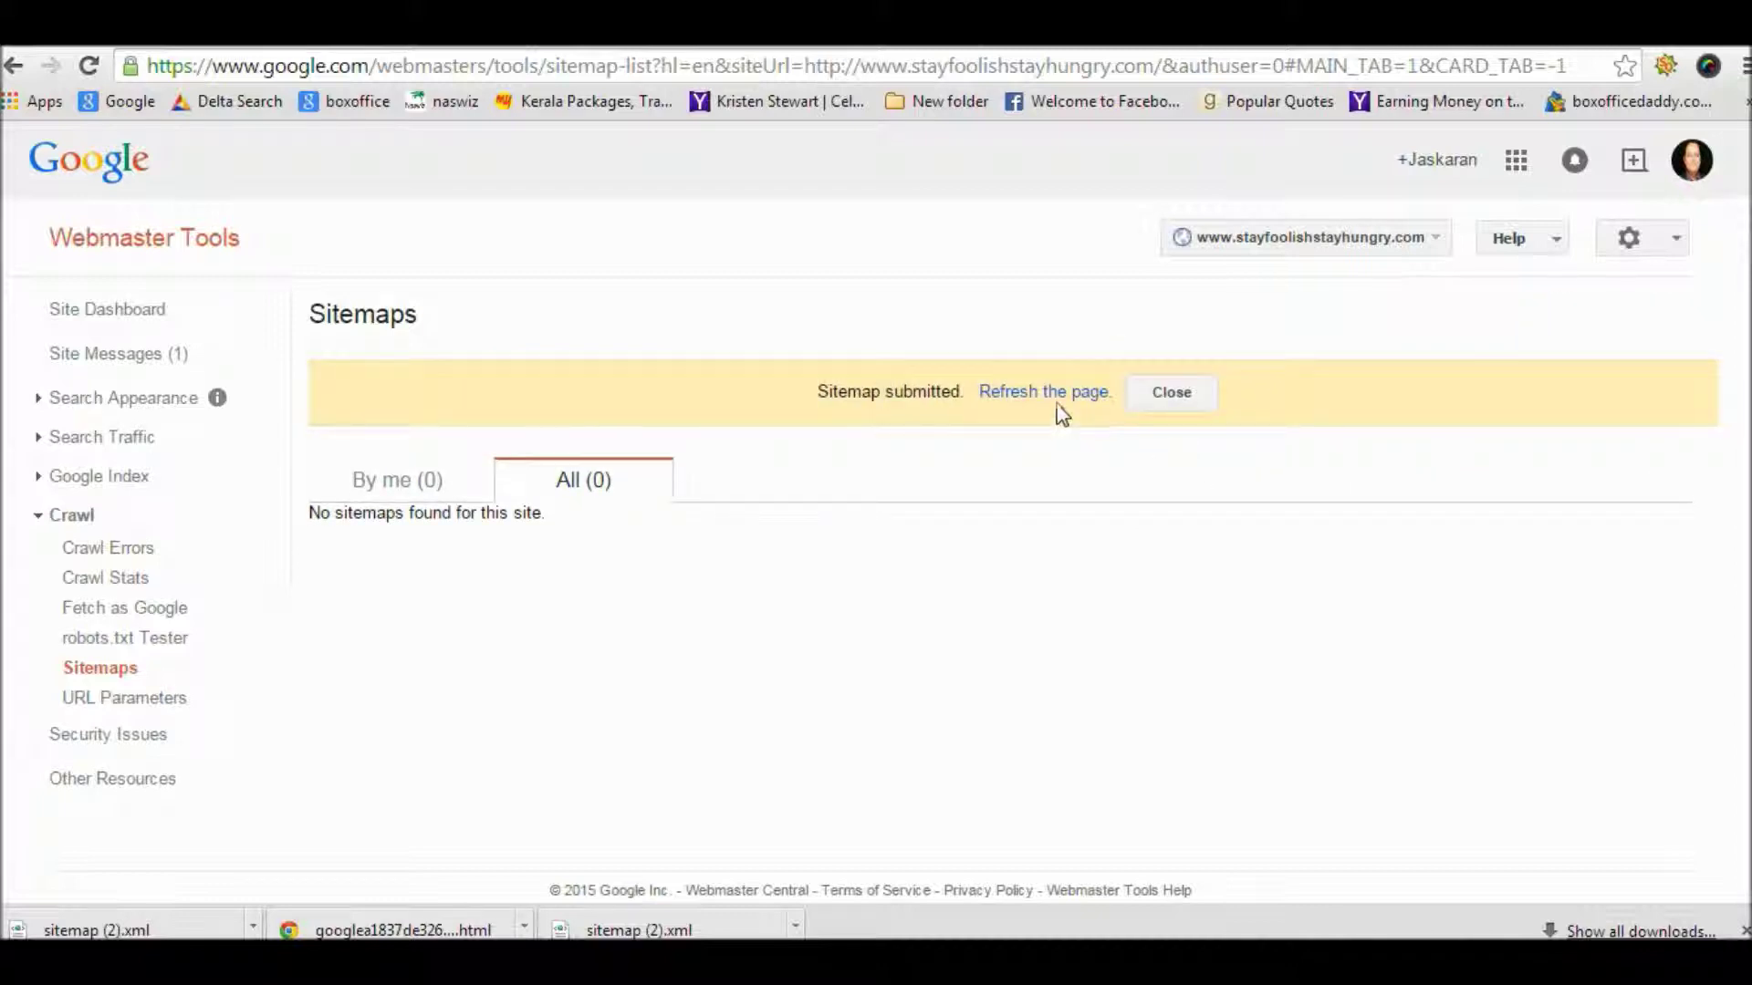
pyautogui.click(1032, 393)
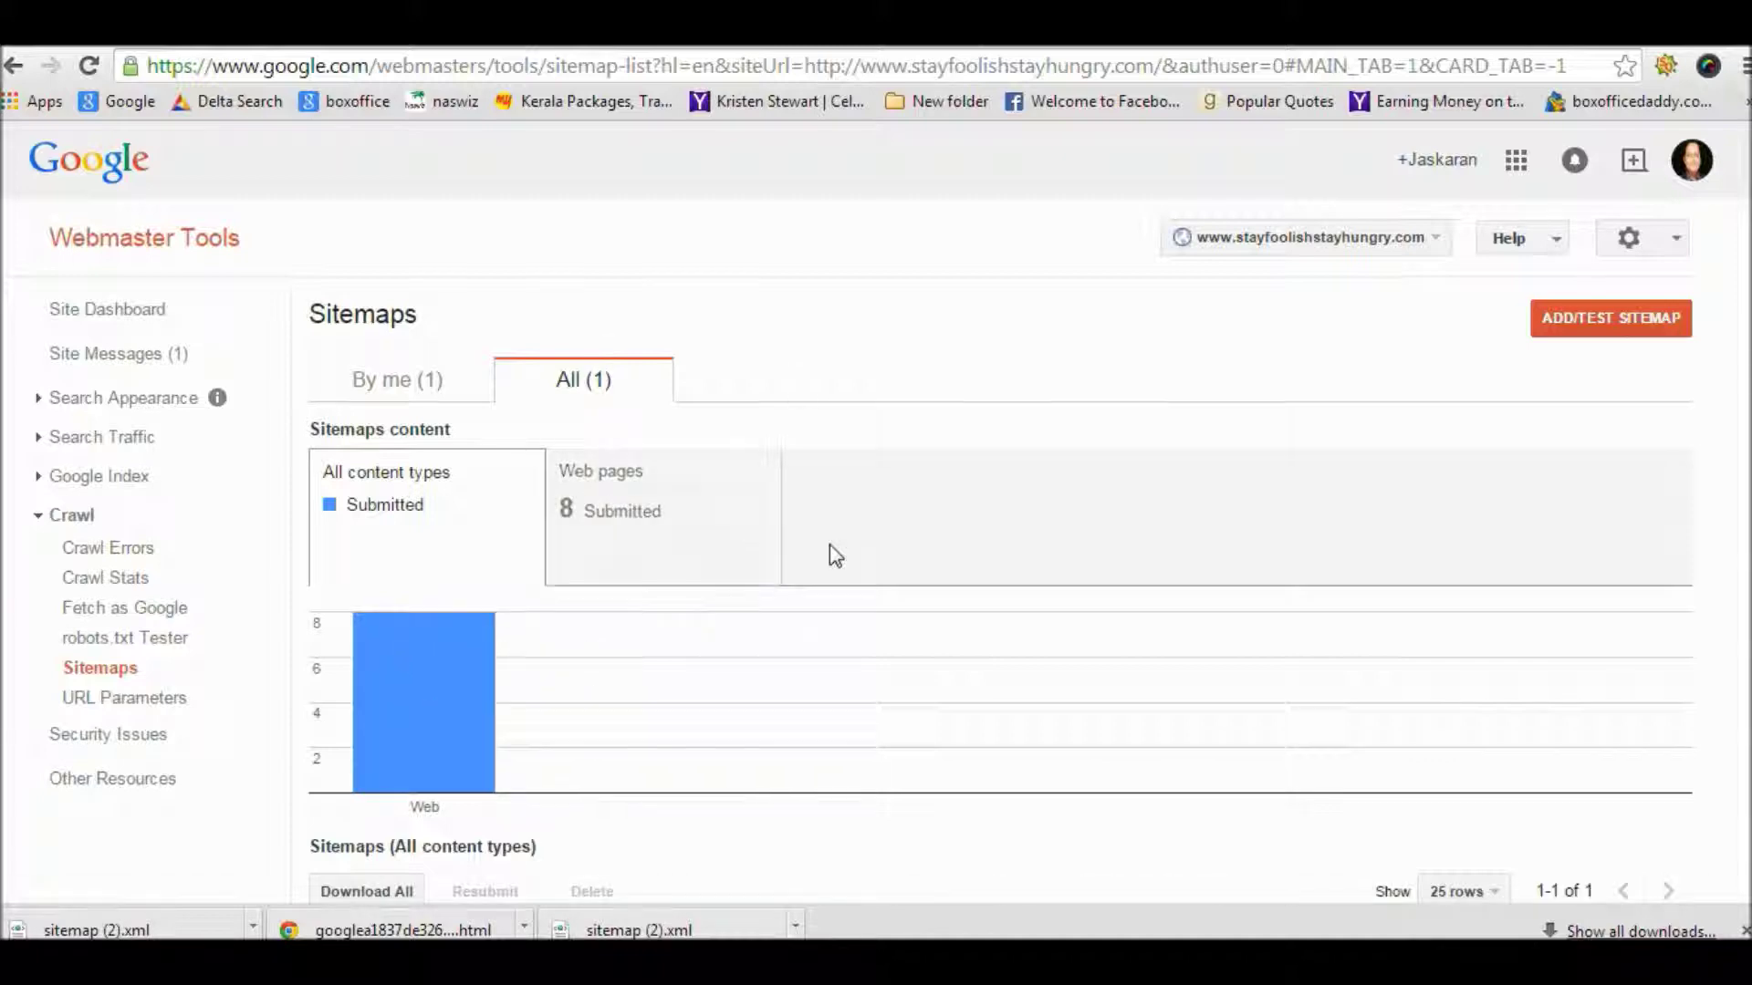
pyautogui.scroll(-3, 833, 554)
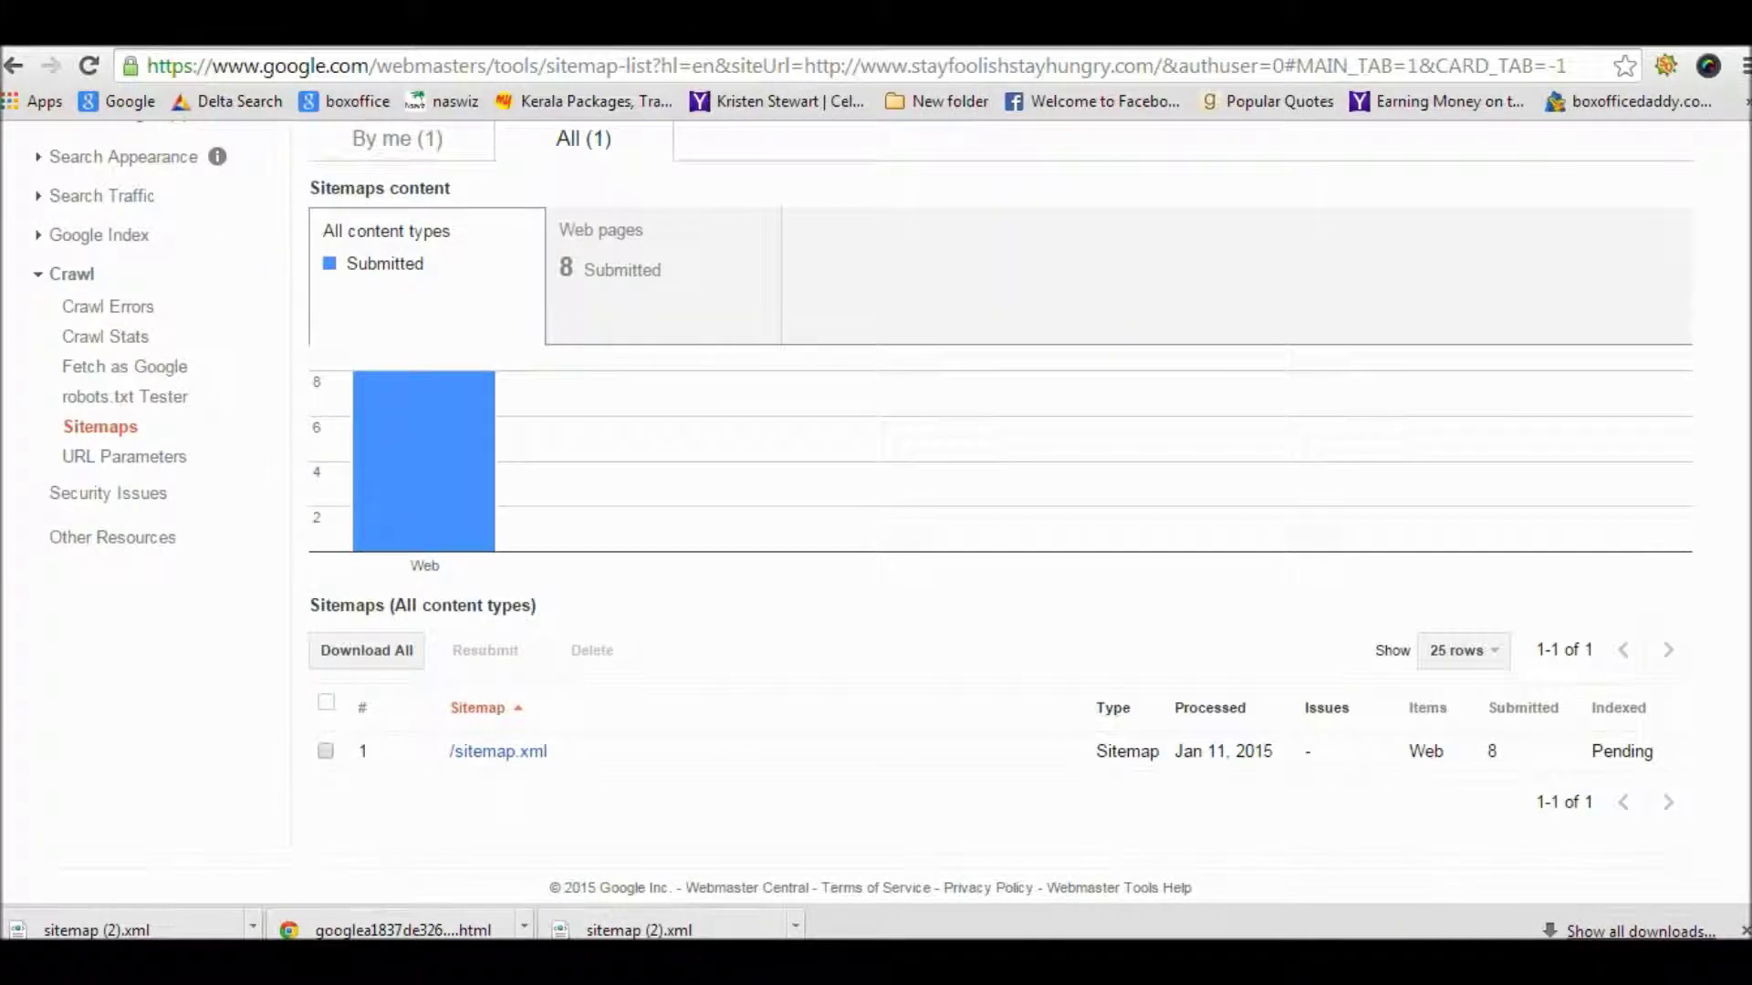